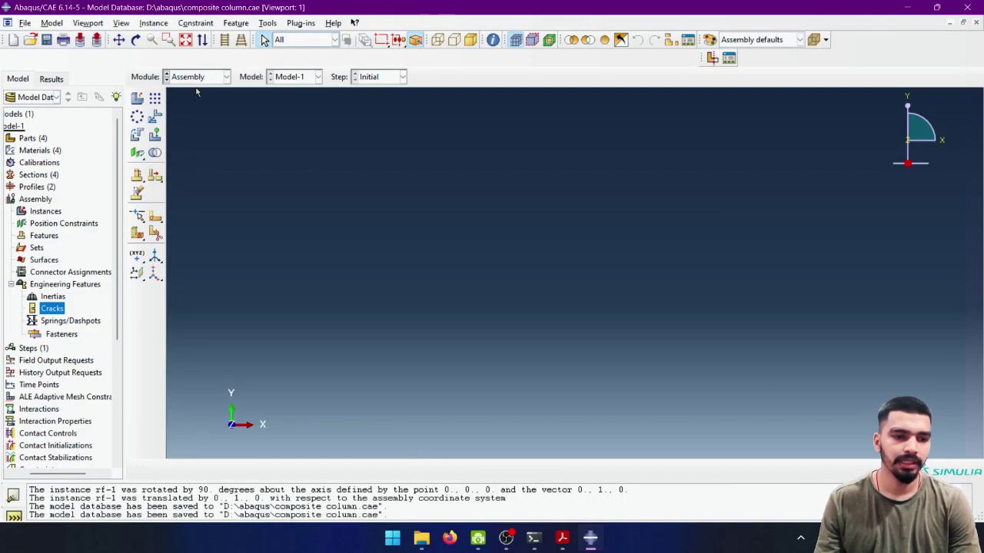
Add an instance of the stirups part, stirups-1, to the assembly.
{"action": "left_click", "coordinate": [144, 100]}
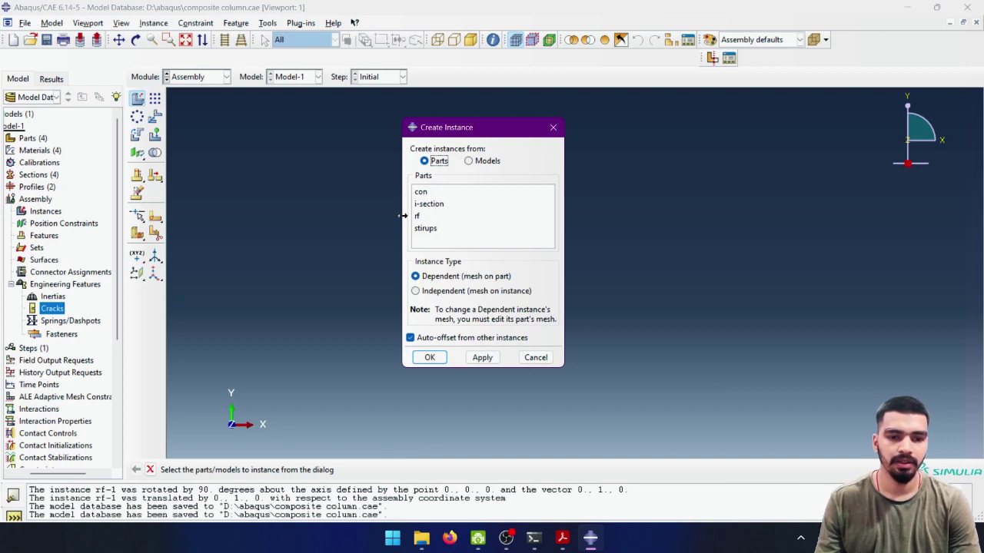
{"action": "left_click", "coordinate": [416, 230]}
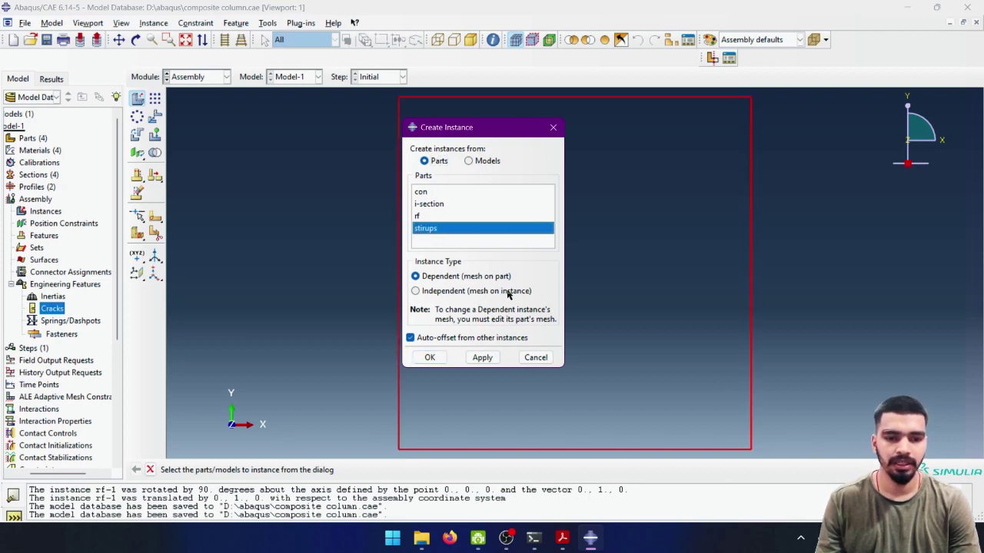
{"action": "left_click", "coordinate": [430, 359]}
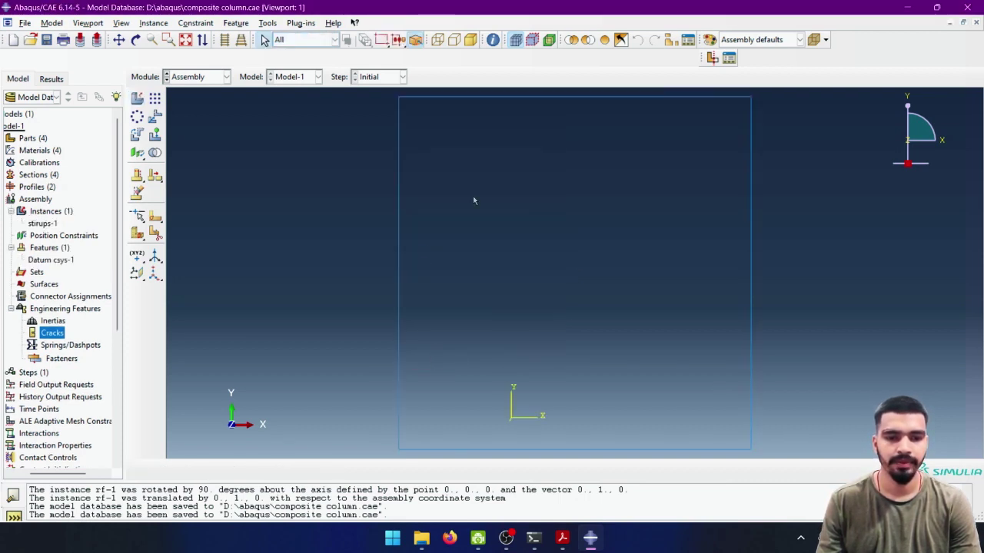
Add an instance of the rf part, rf-1, with Auto-offset left on.
{"action": "left_click", "coordinate": [135, 100]}
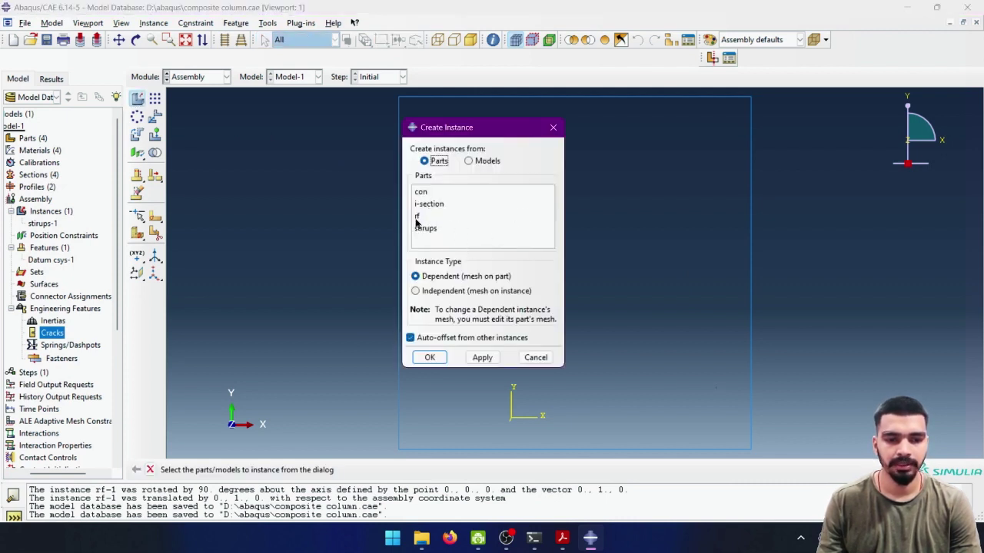
{"action": "left_click", "coordinate": [416, 218]}
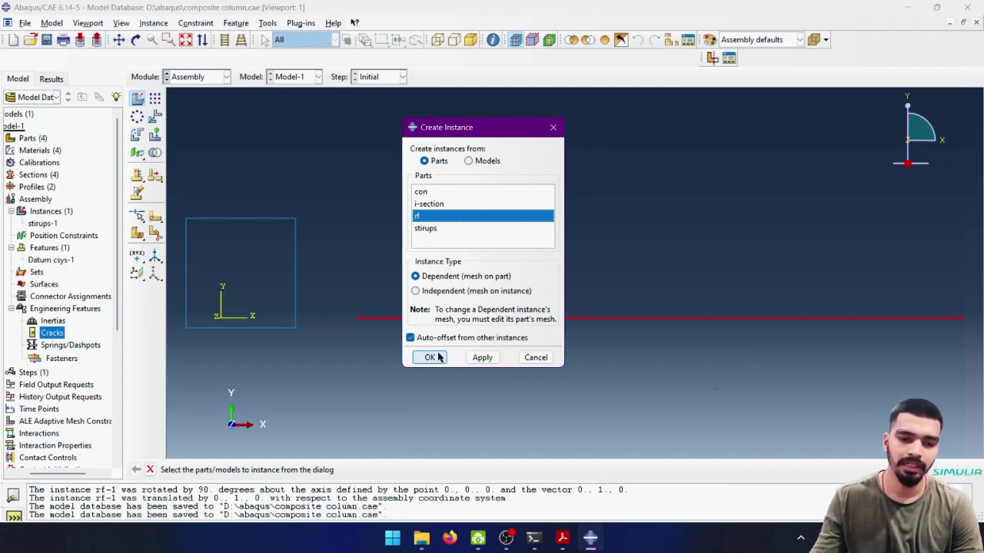
{"action": "left_click", "coordinate": [411, 339]}
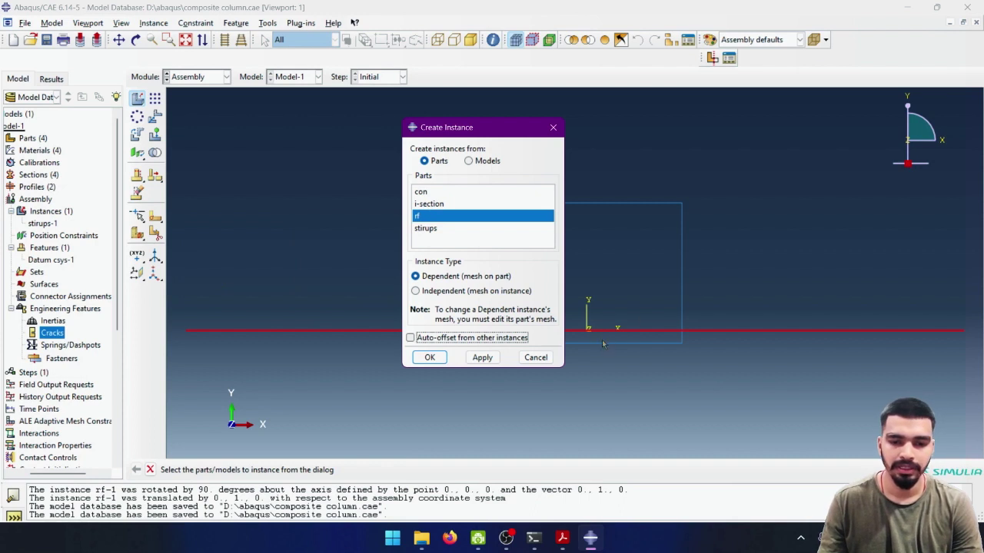
{"action": "left_click", "coordinate": [428, 339]}
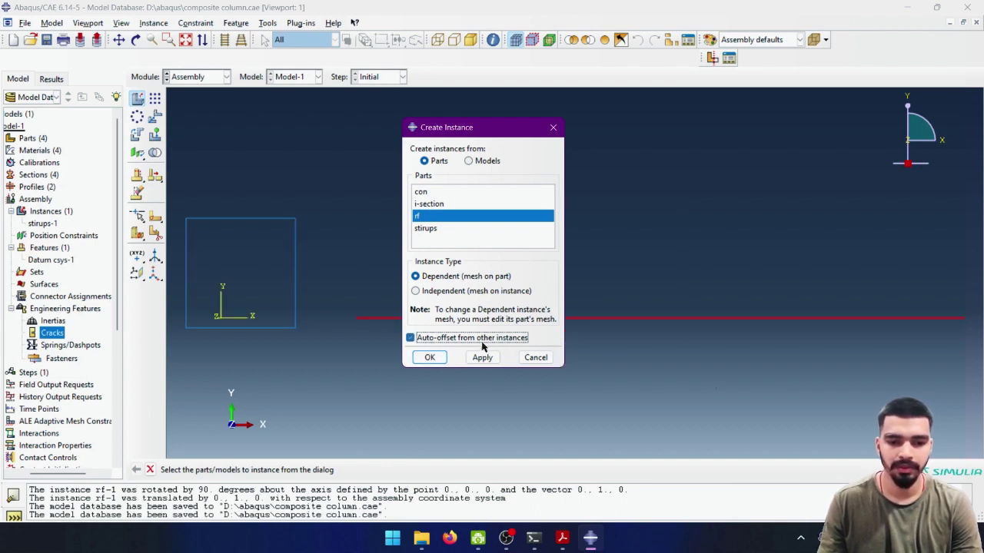
{"action": "left_click", "coordinate": [428, 357]}
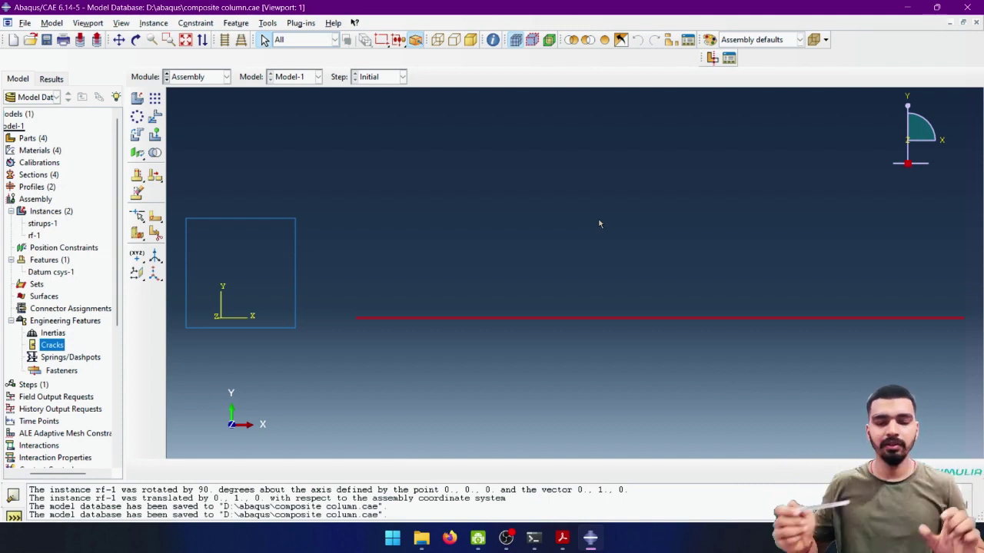
Rotate rf-1 90° about the axis from 0,0,0 to 0,1,0.
{"action": "left_click", "coordinate": [137, 137]}
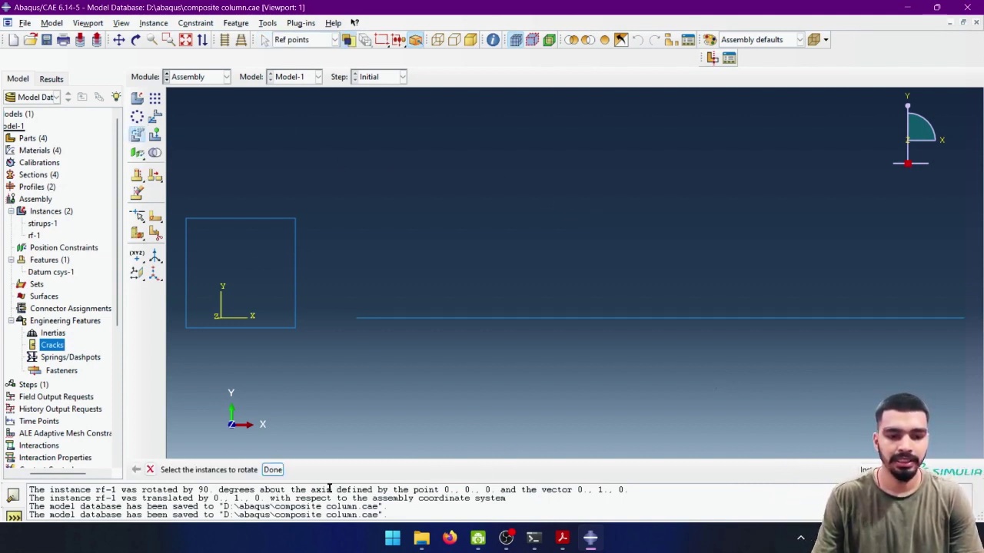
{"action": "left_click", "coordinate": [273, 471]}
{"action": "left_click", "coordinate": [138, 137]}
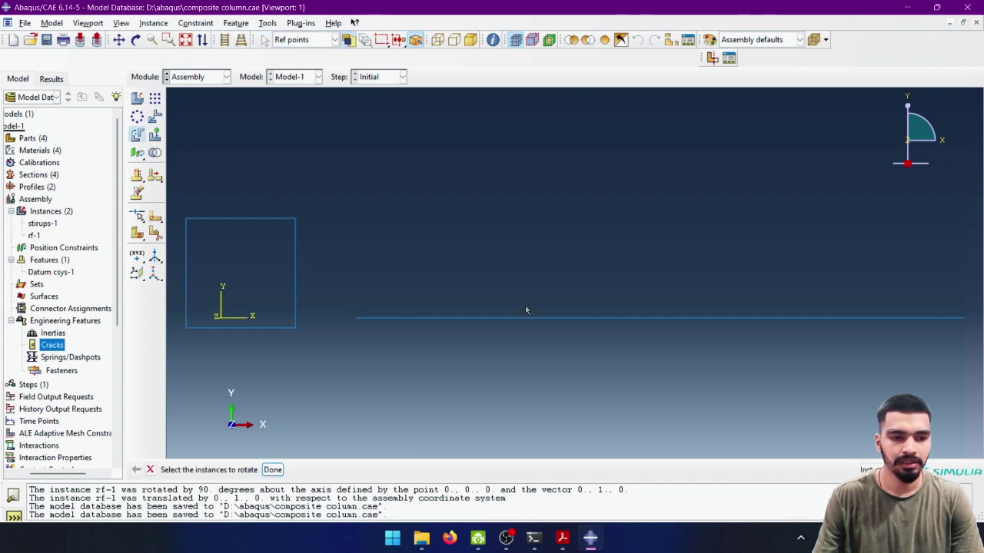
{"action": "left_click", "coordinate": [509, 318]}
{"action": "left_click", "coordinate": [273, 471]}
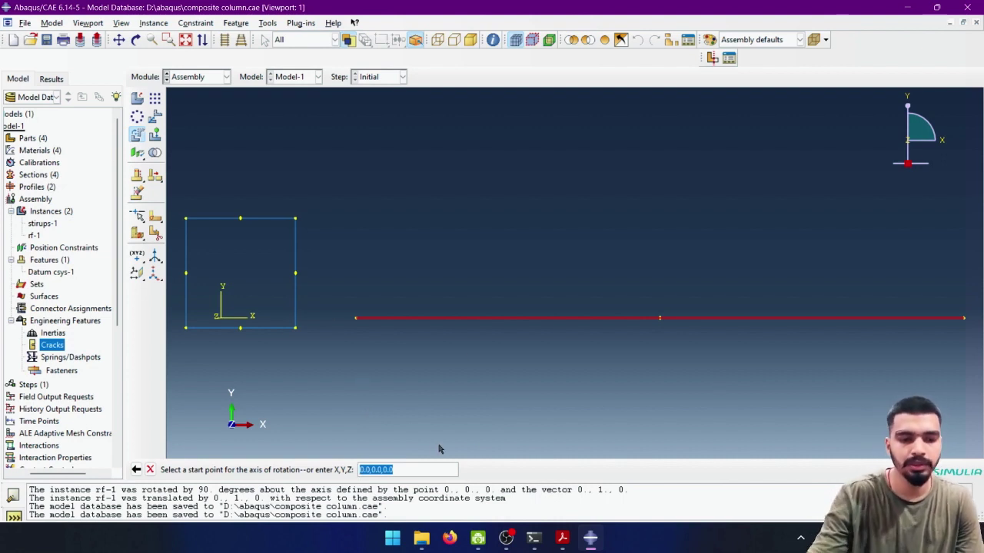
{"action": "key", "text": "Return"}
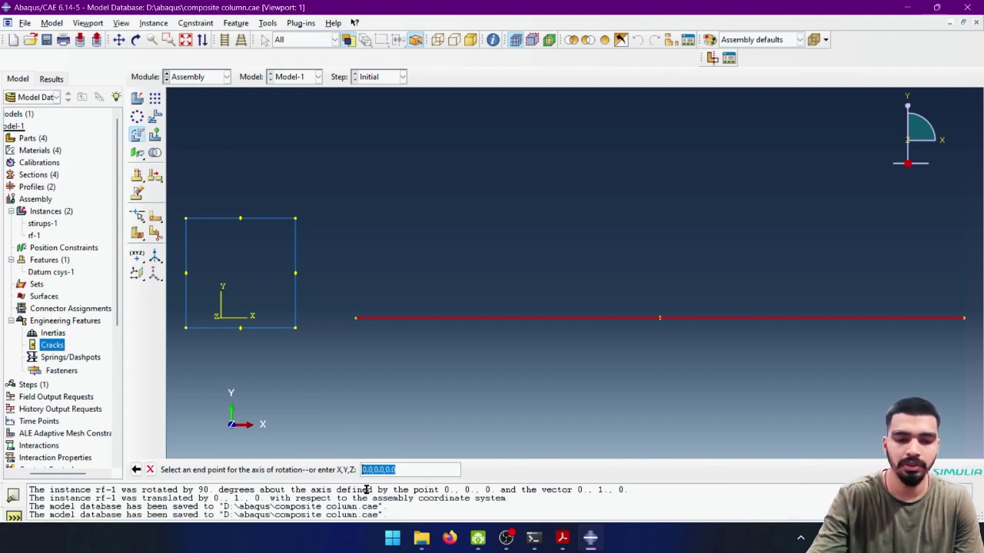
{"action": "type", "text": "0"}
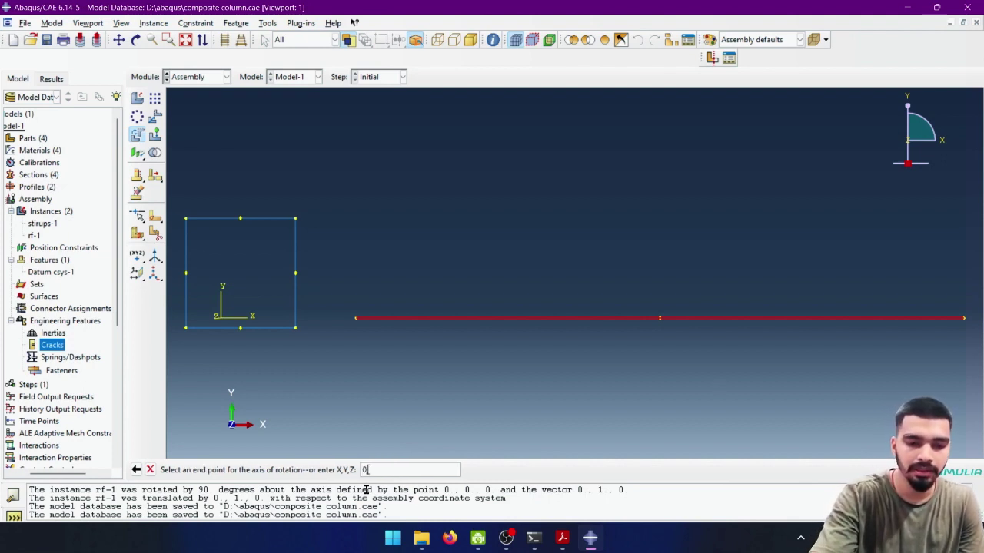
{"action": "type", "text": ",1,"}
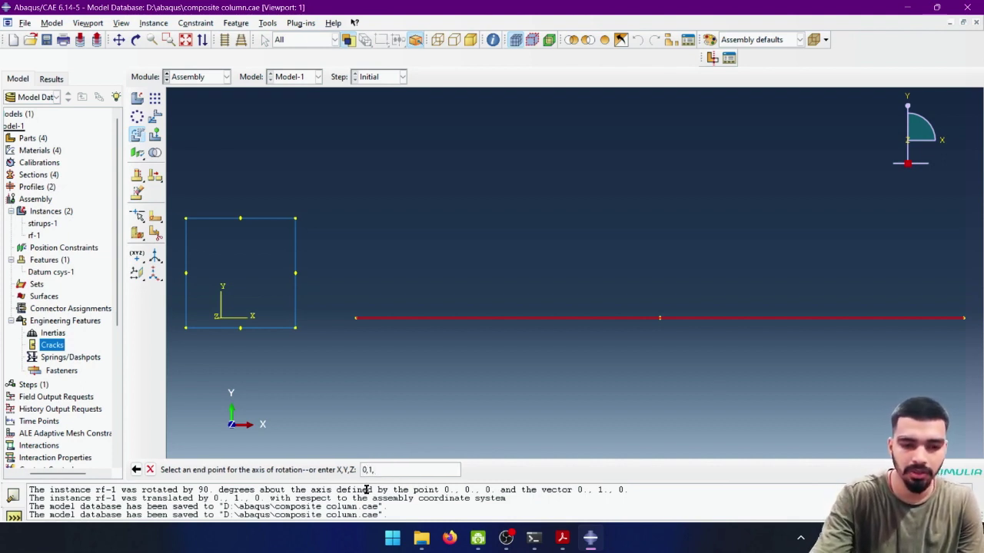
{"action": "type", "text": "0"}
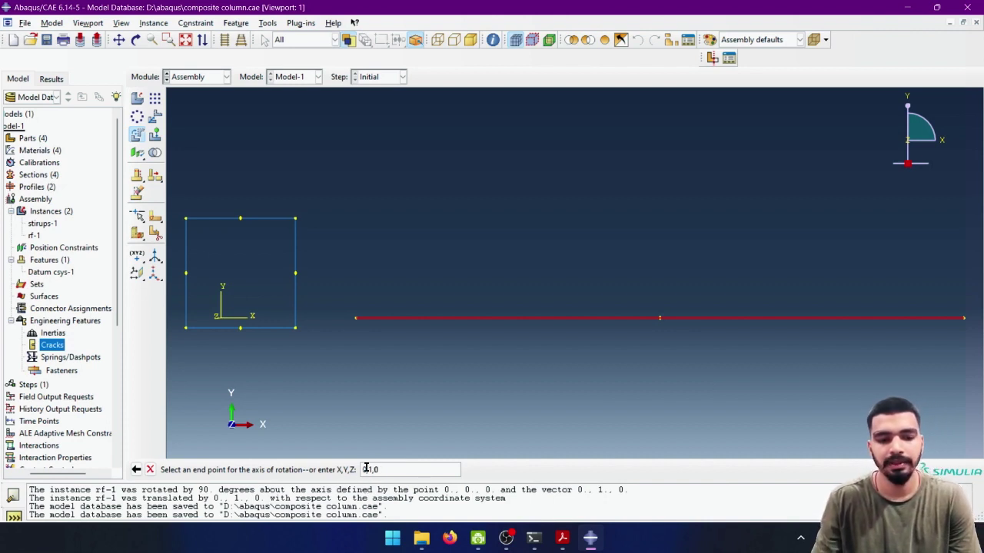
{"action": "key", "text": "Return"}
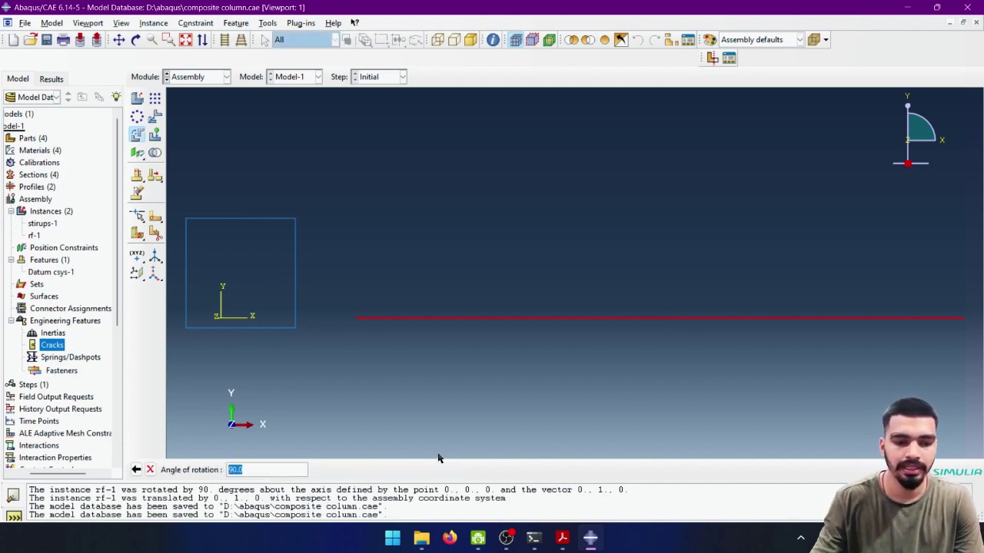
{"action": "key", "text": "Return"}
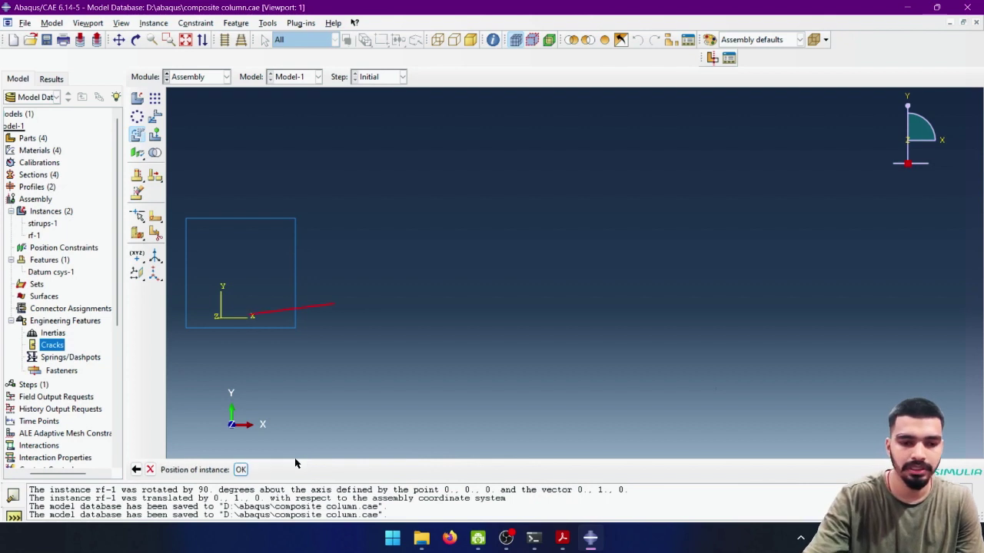
{"action": "left_click", "coordinate": [241, 471]}
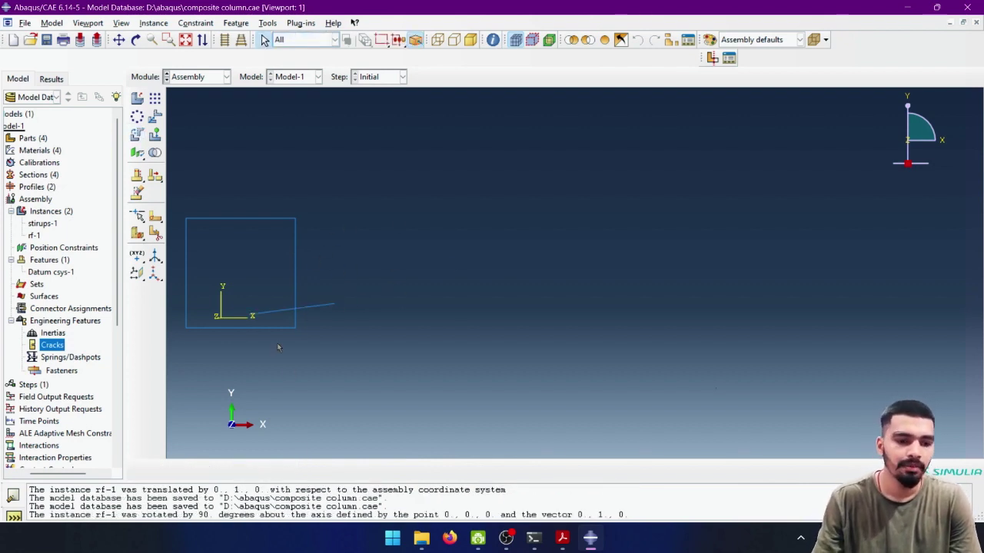
{"action": "scroll", "coordinate": [227, 270], "scroll_direction": "down", "scroll_amount": 3}
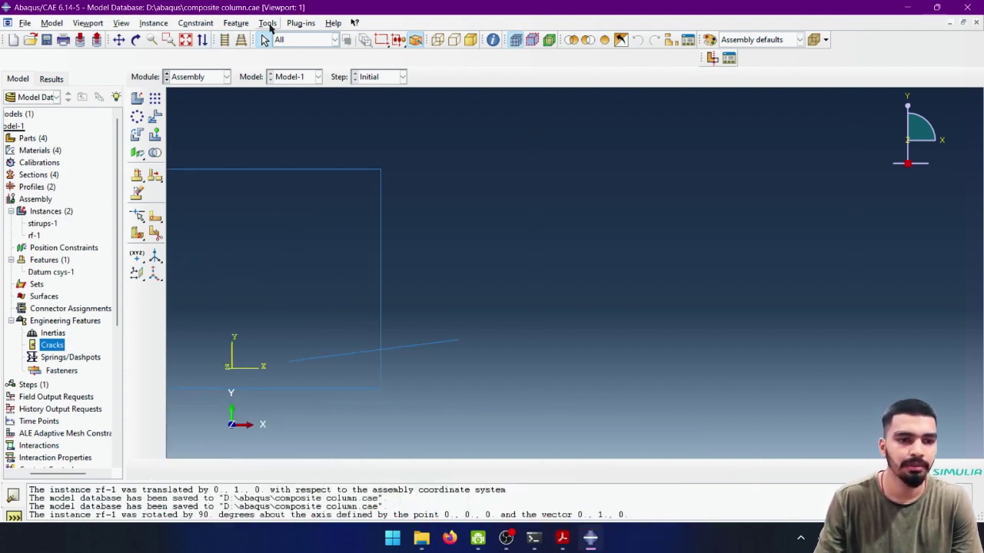
Switch the view manipulation mouse controls to the SolidWorks-style preset.
{"action": "left_click", "coordinate": [269, 24]}
{"action": "left_click", "coordinate": [292, 187]}
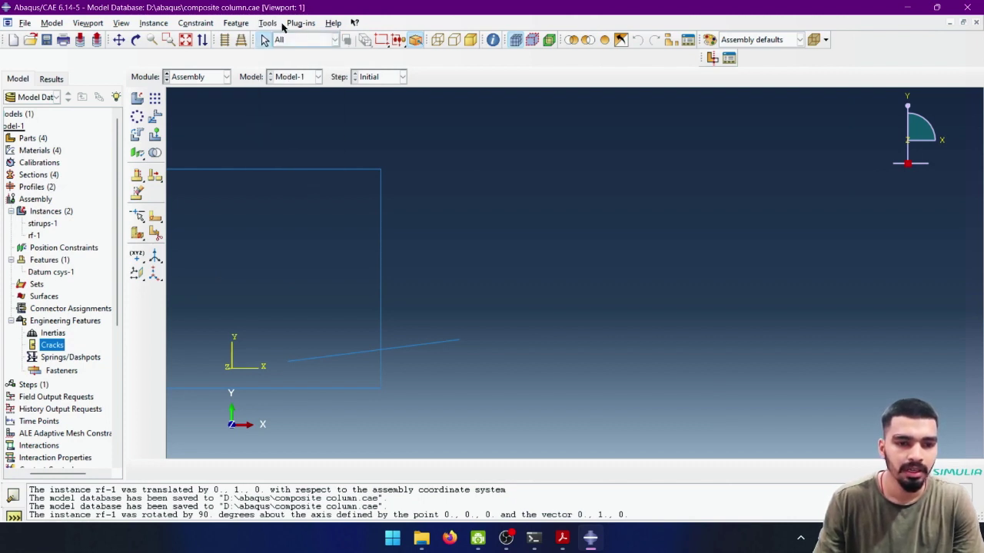
{"action": "left_click", "coordinate": [269, 23]}
{"action": "left_click", "coordinate": [285, 178]}
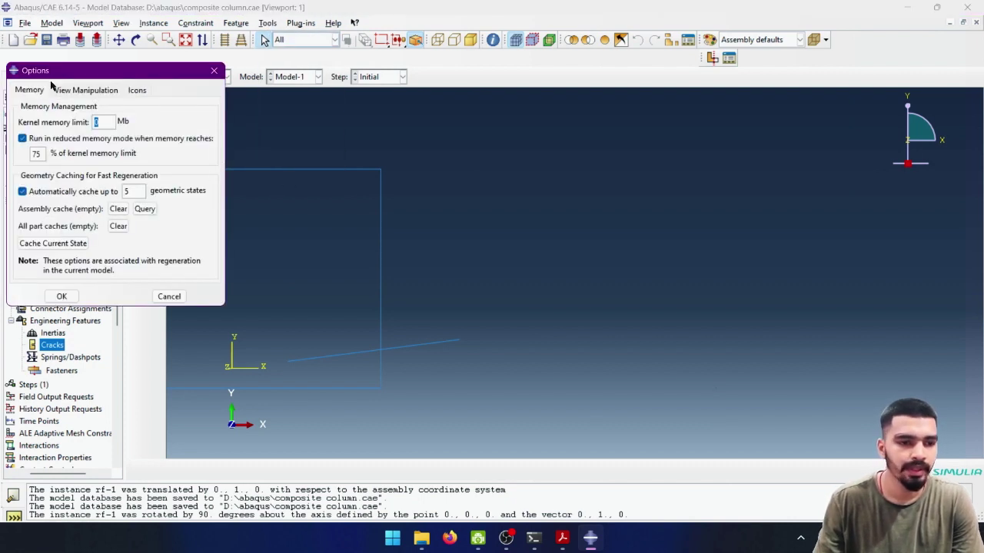
{"action": "left_click", "coordinate": [89, 92]}
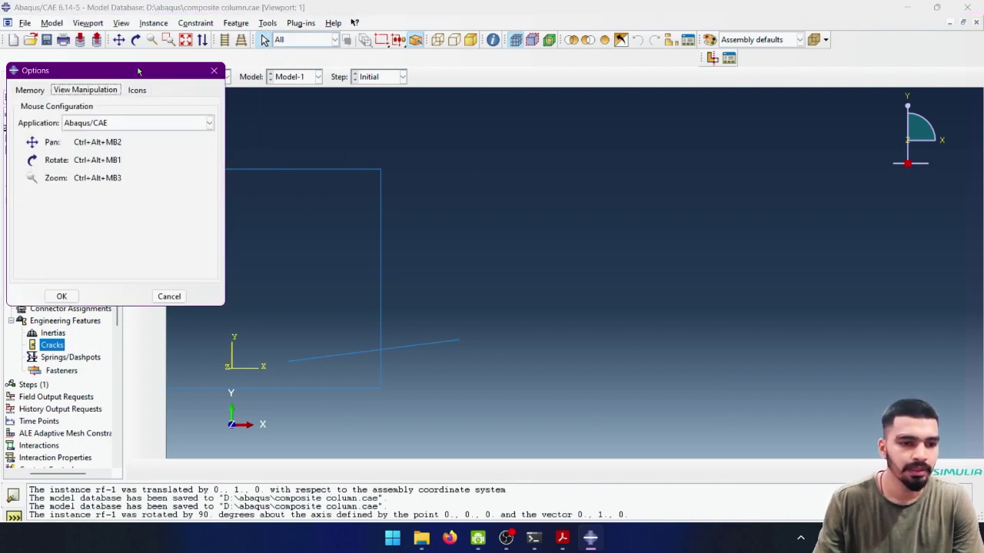
{"action": "left_click", "coordinate": [107, 123]}
{"action": "left_click", "coordinate": [116, 158]}
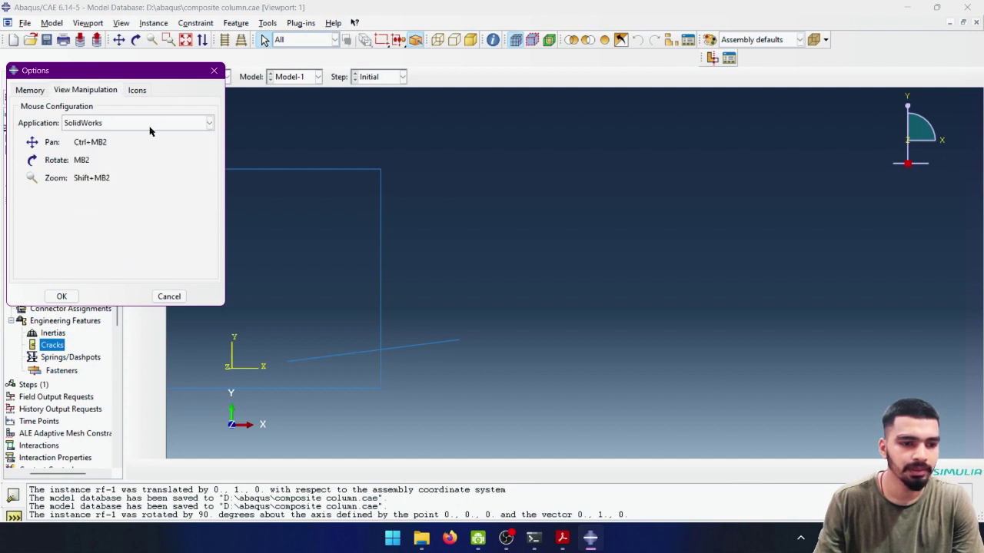
{"action": "left_click", "coordinate": [62, 297]}
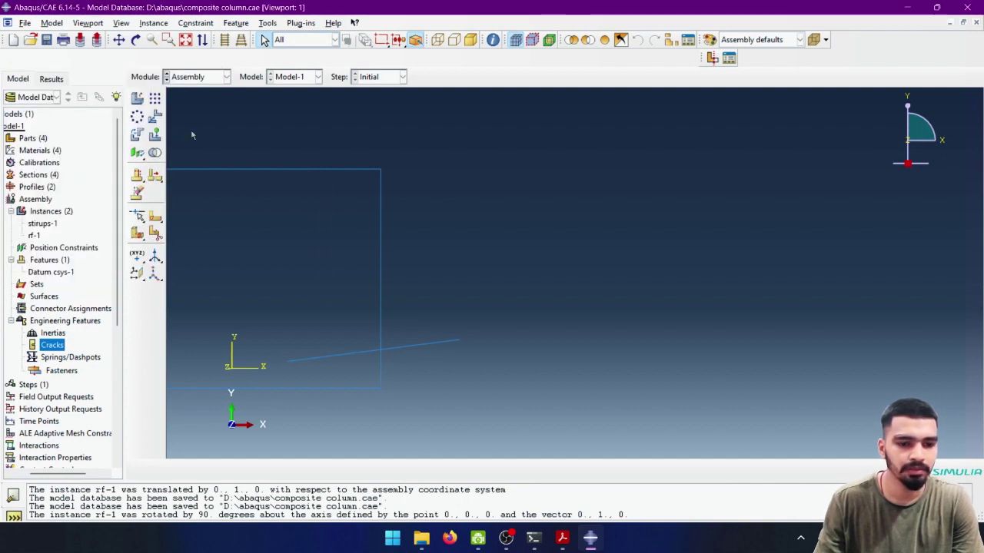
Turn on the Views toolbar in the toolbar Customize settings.
{"action": "left_click", "coordinate": [267, 23]}
{"action": "left_click", "coordinate": [235, 23]}
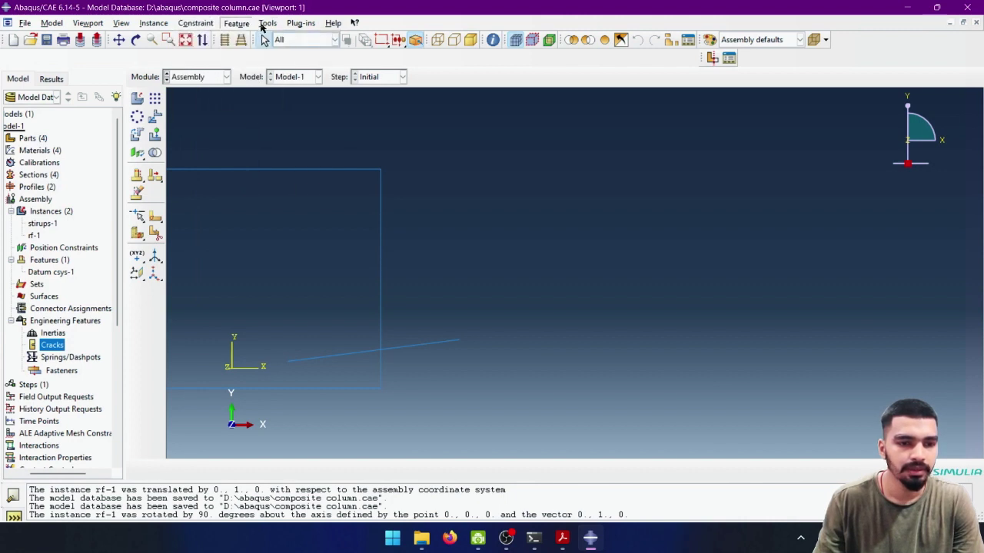
{"action": "left_click", "coordinate": [268, 23]}
{"action": "left_click", "coordinate": [300, 164]}
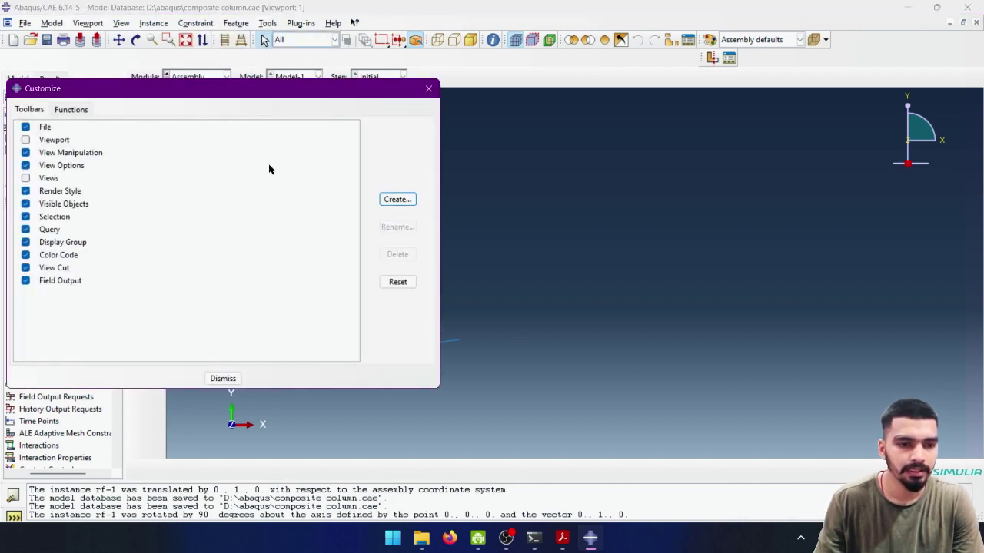
{"action": "left_click", "coordinate": [26, 178]}
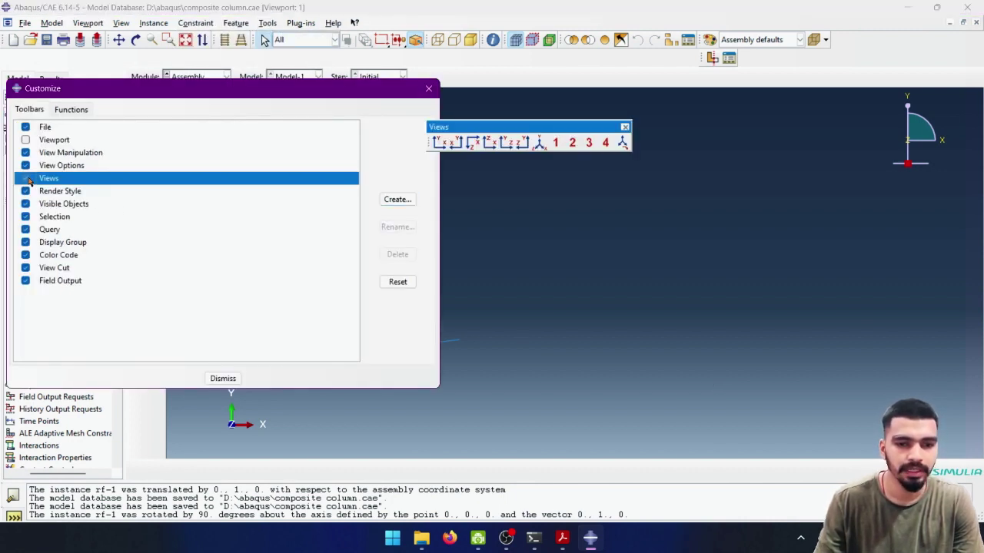
{"action": "left_click", "coordinate": [26, 179]}
{"action": "left_click", "coordinate": [26, 139]}
{"action": "left_click", "coordinate": [26, 140]}
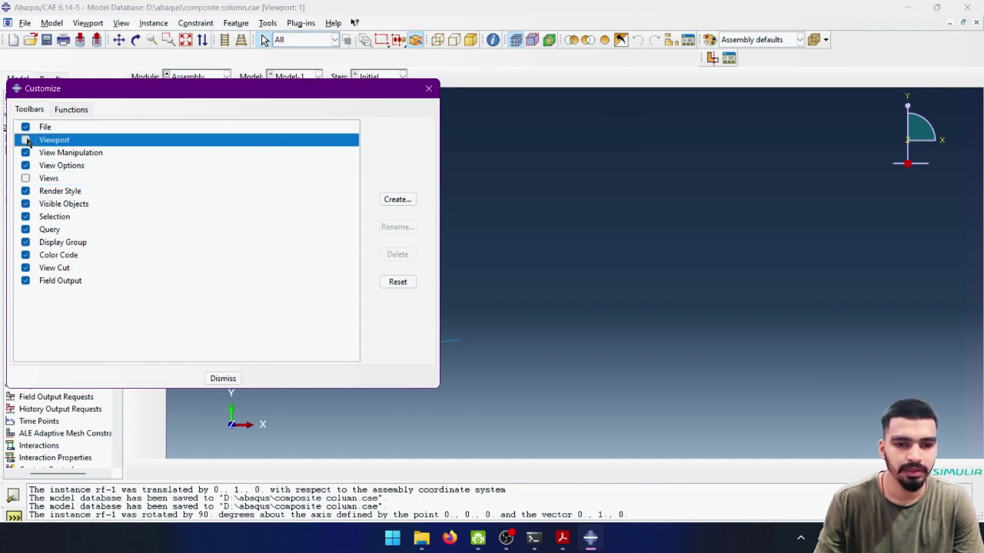
{"action": "left_click", "coordinate": [25, 178]}
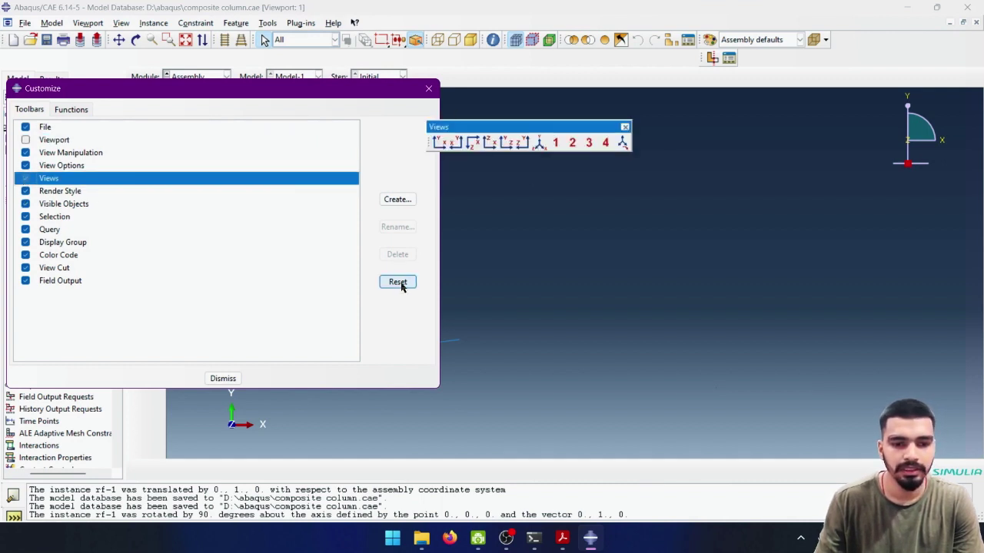
Close Customize, dock the Views toolbar in the top toolbar area, and show the front view.
{"action": "left_click", "coordinate": [396, 201]}
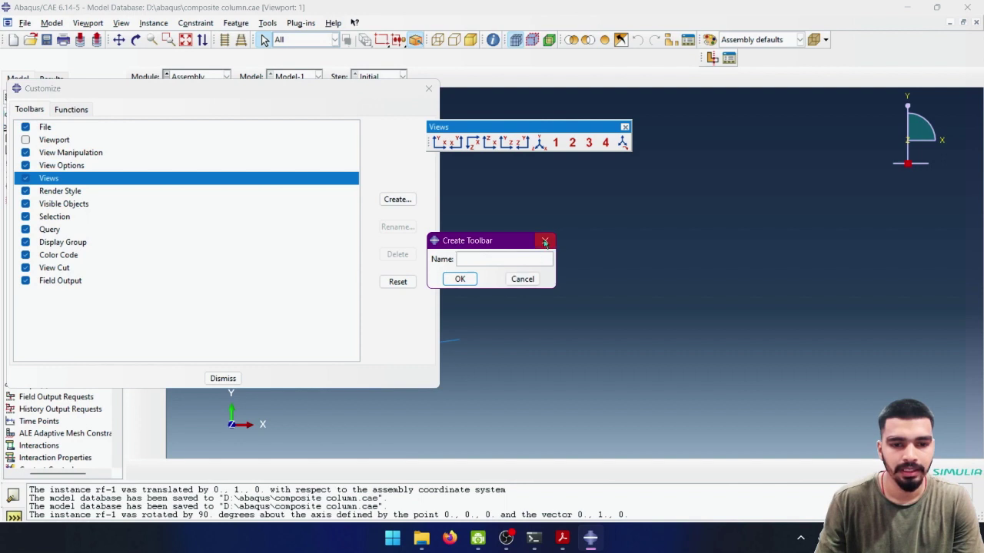
{"action": "left_click", "coordinate": [550, 238]}
{"action": "left_click", "coordinate": [223, 378]}
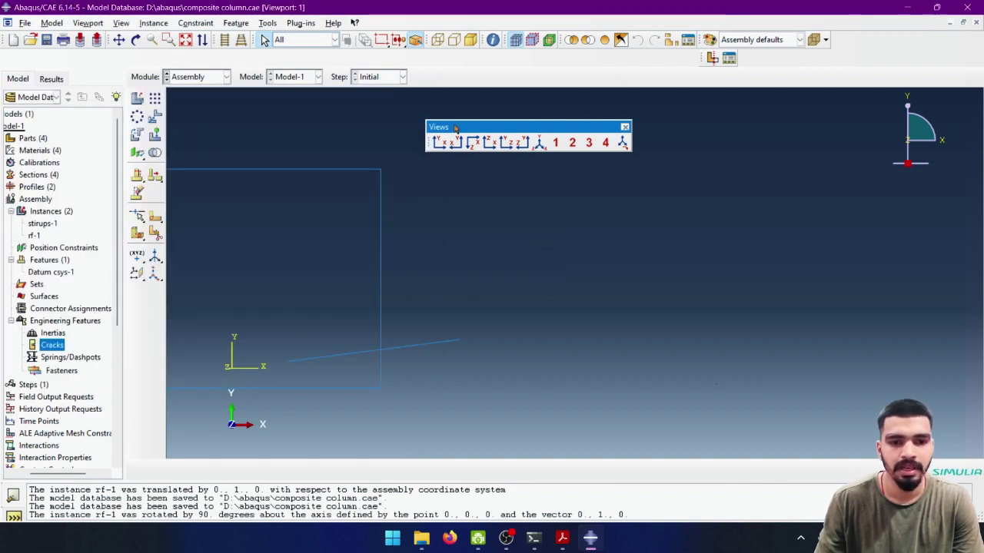
{"action": "mouse_move", "coordinate": [454, 126]}
{"action": "left_mouse_down"}
{"action": "mouse_move", "coordinate": [488, 63]}
{"action": "mouse_move", "coordinate": [472, 48]}
{"action": "left_mouse_up"}
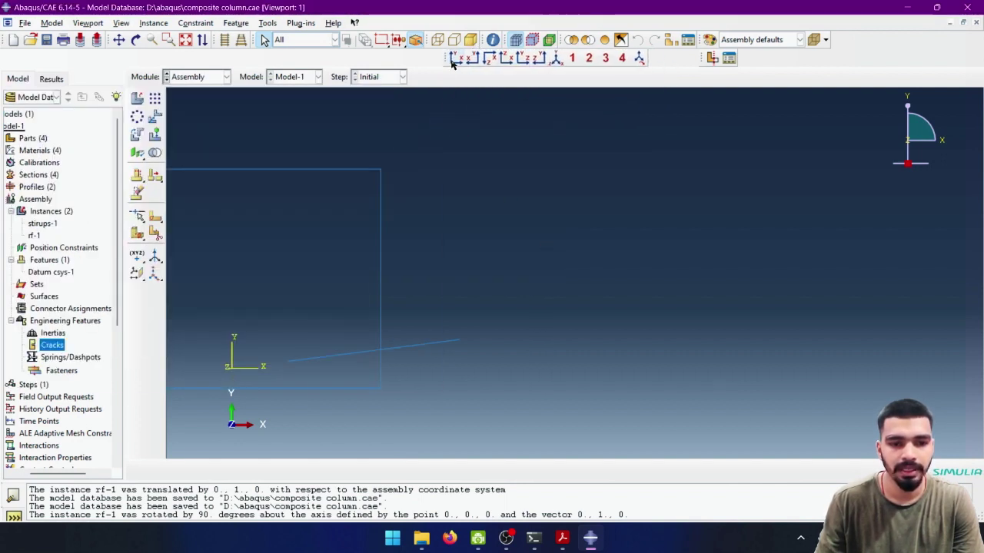
{"action": "left_click", "coordinate": [452, 60]}
Switch to the Back and then Top views, zoom, and select the rf-1 bar.
{"action": "left_click", "coordinate": [475, 61]}
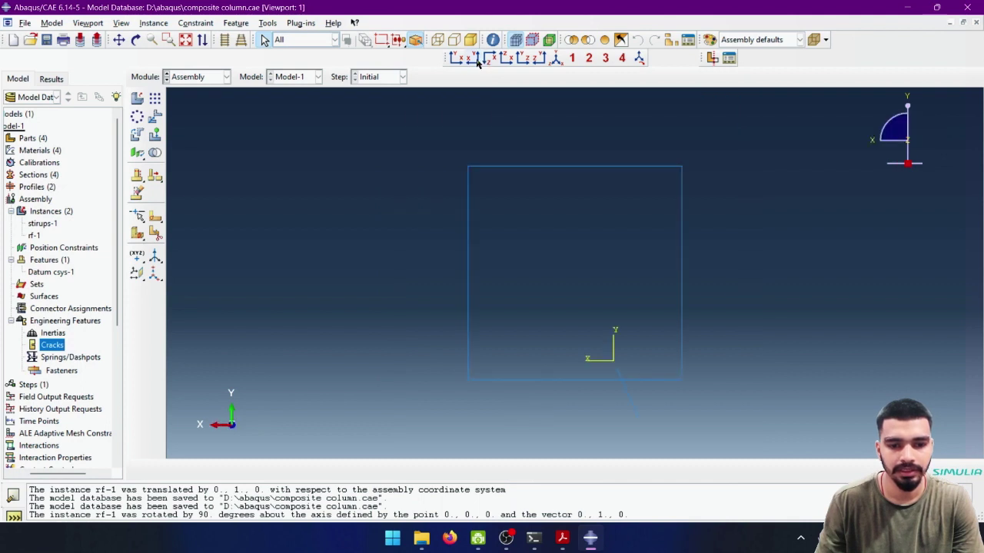
{"action": "left_click", "coordinate": [489, 60]}
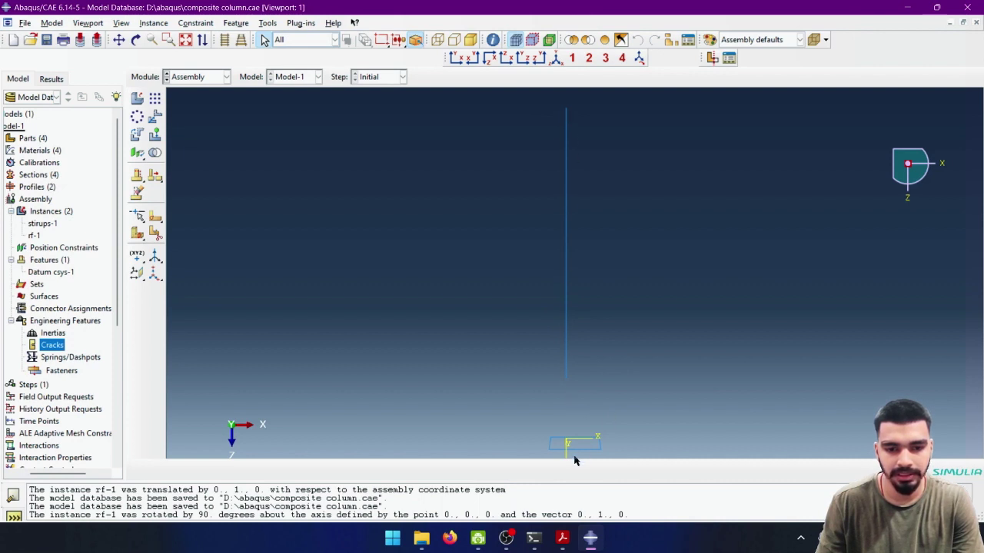
{"action": "scroll", "coordinate": [572, 455], "scroll_direction": "up", "scroll_amount": 3}
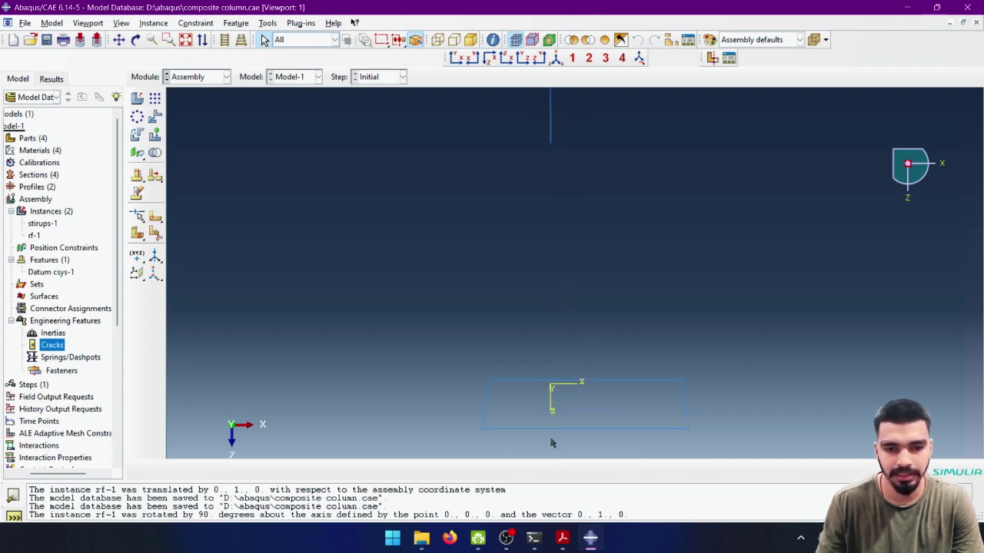
{"action": "scroll", "coordinate": [551, 443], "scroll_direction": "down", "scroll_amount": 3}
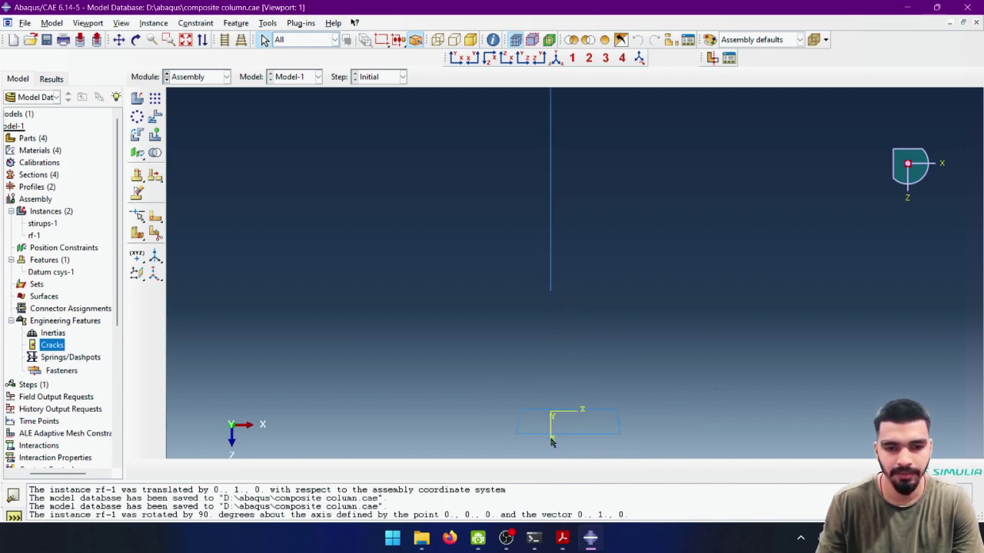
{"action": "left_click", "coordinate": [551, 290]}
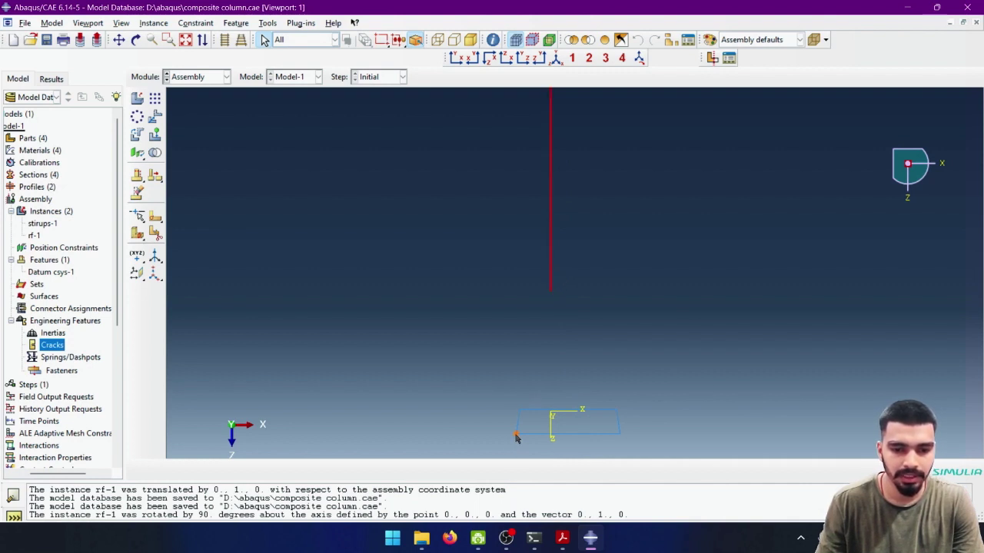
Translate rf-1 from its lower end to the rectangle corner (-57.5, 163.75, 222.5).
{"action": "left_click", "coordinate": [152, 130]}
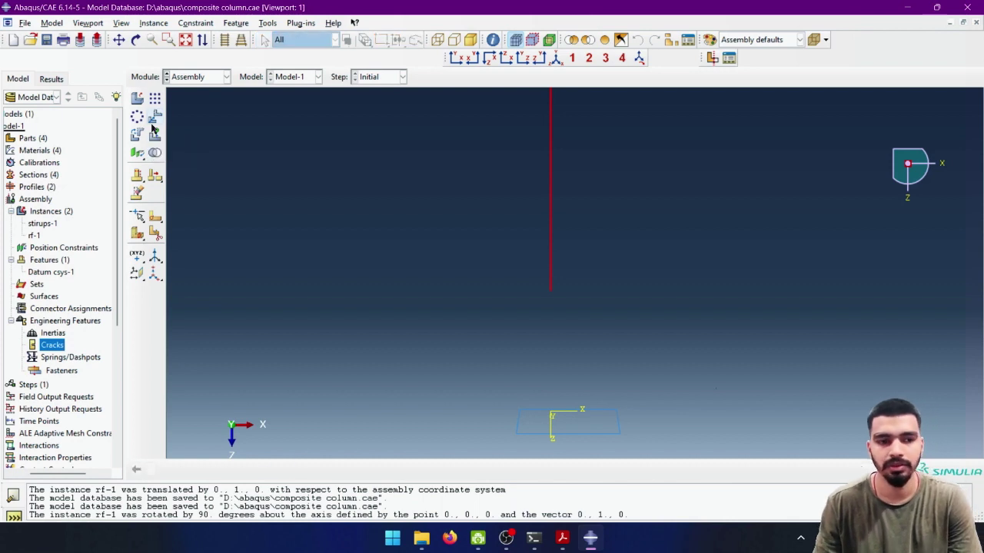
{"action": "left_click", "coordinate": [552, 266]}
{"action": "left_click", "coordinate": [282, 470]}
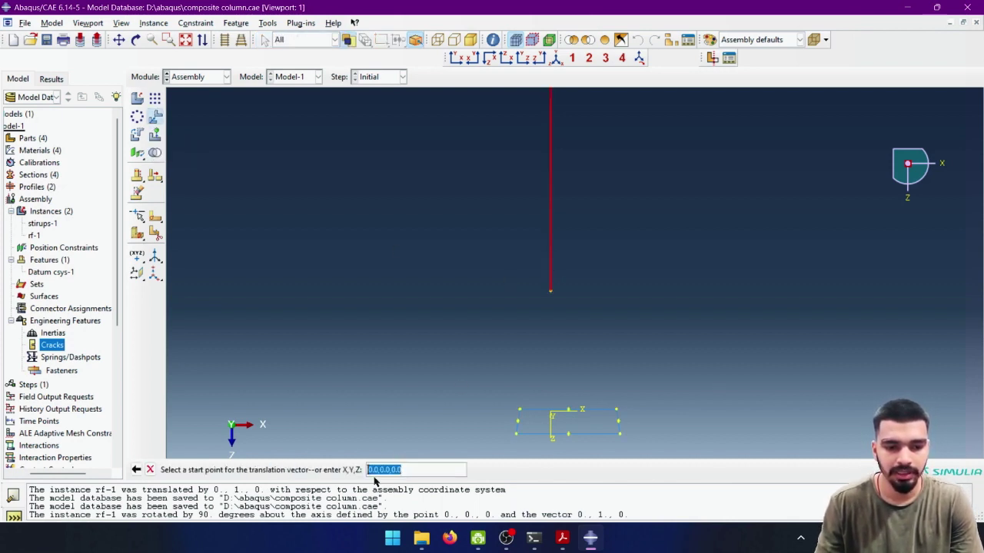
{"action": "left_click", "coordinate": [550, 293]}
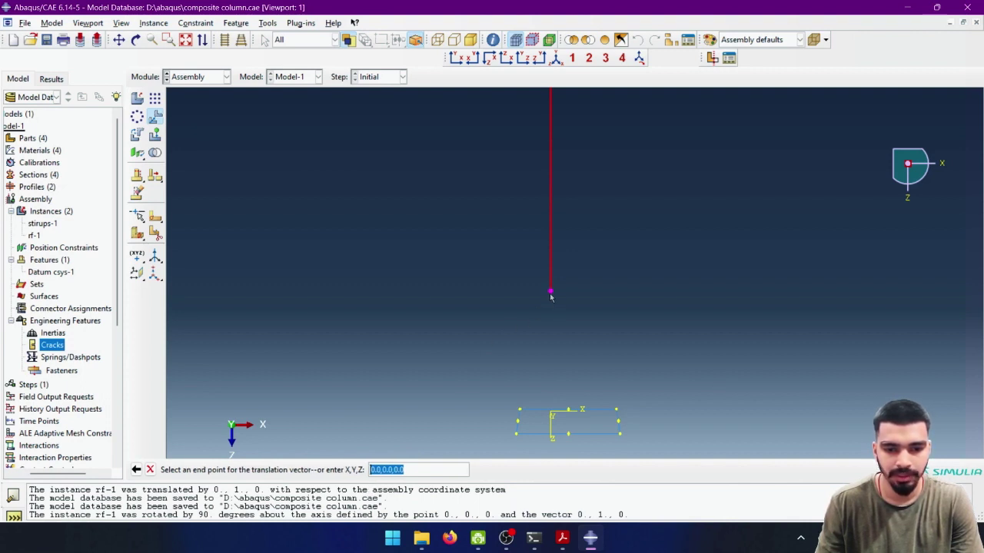
{"action": "left_click", "coordinate": [515, 436]}
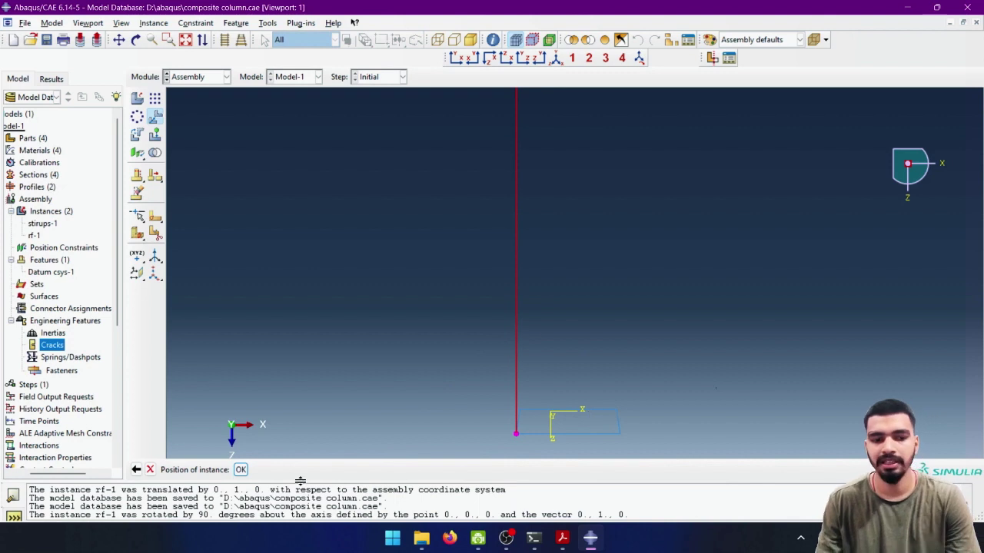
{"action": "left_click", "coordinate": [240, 470]}
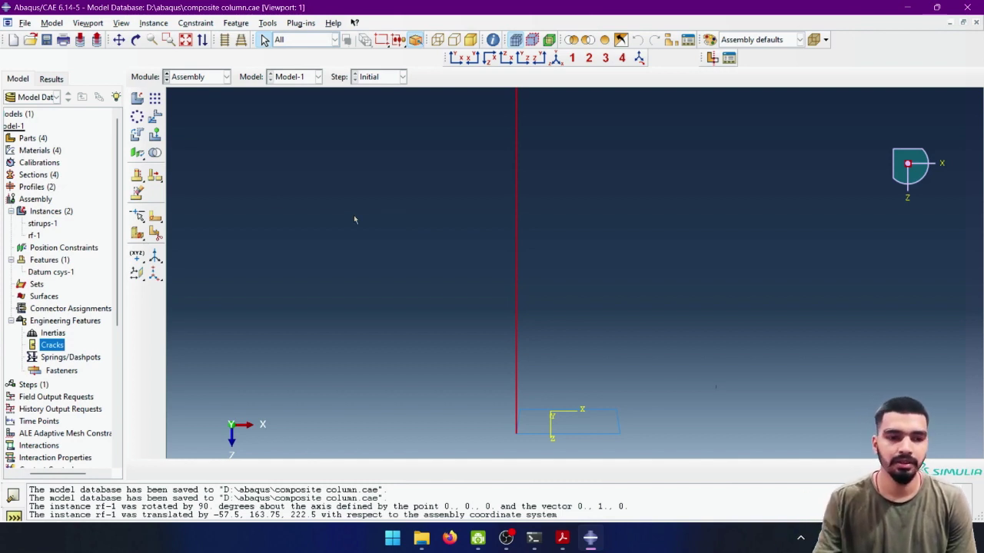
Linear-pattern rf-1 as 2 × 2 with 180 offsets in both directions, Direction 2 flipped.
{"action": "left_click", "coordinate": [155, 103]}
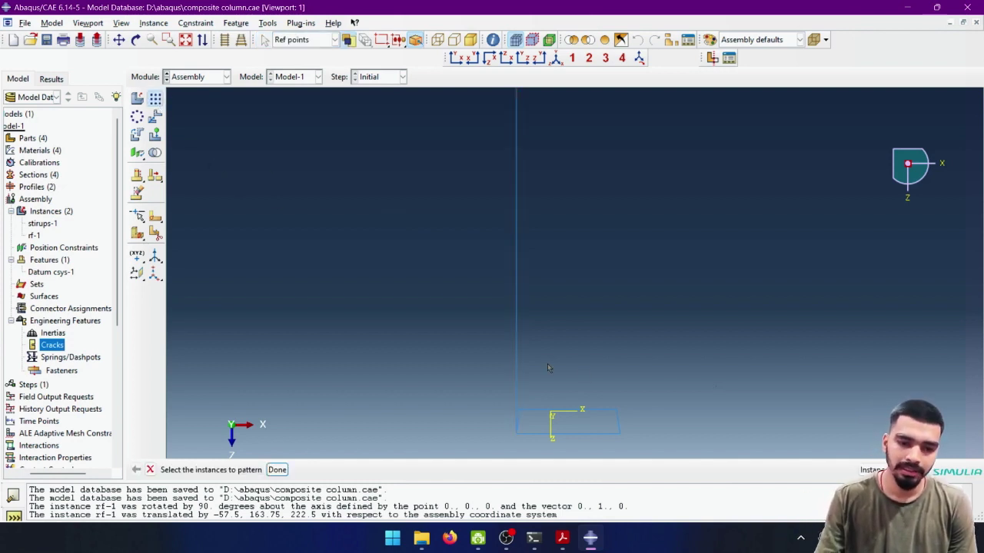
{"action": "left_click", "coordinate": [515, 342]}
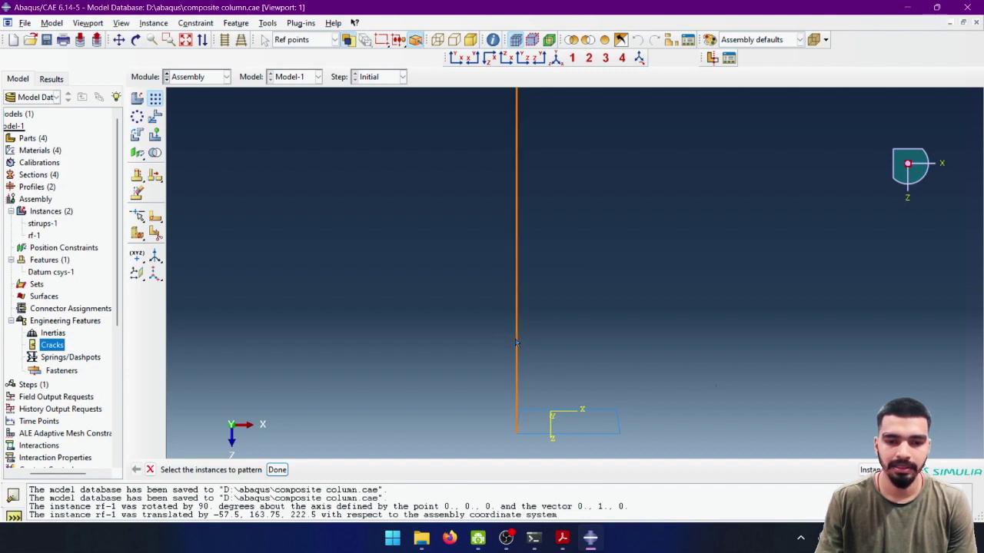
{"action": "left_click", "coordinate": [277, 469]}
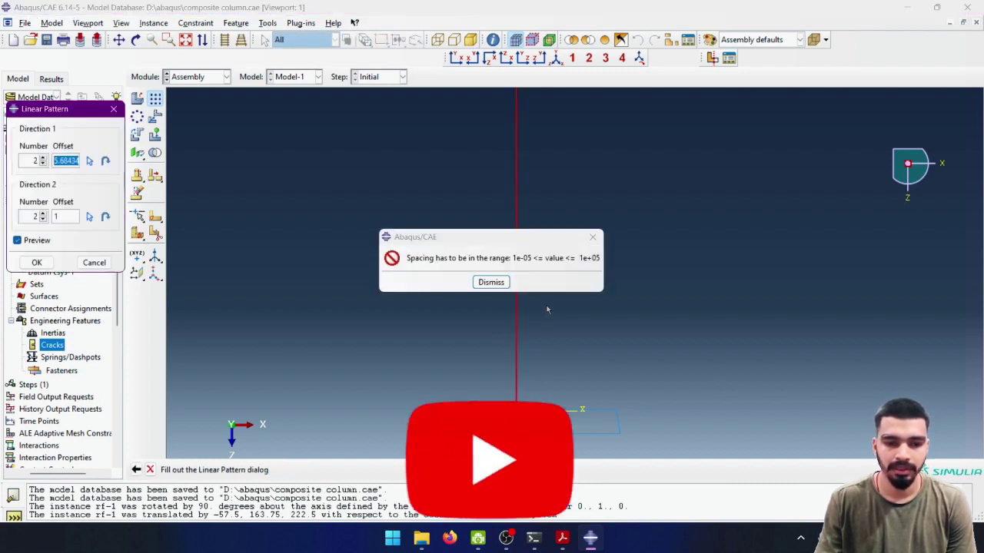
{"action": "left_click", "coordinate": [490, 281]}
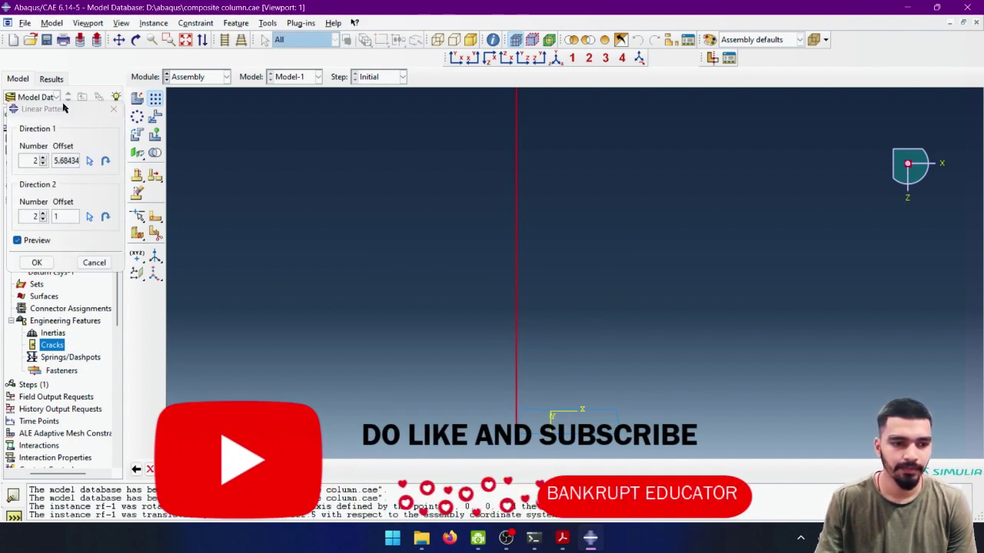
{"action": "left_click_drag", "start_coordinate": [57, 108], "coordinate": [309, 171]}
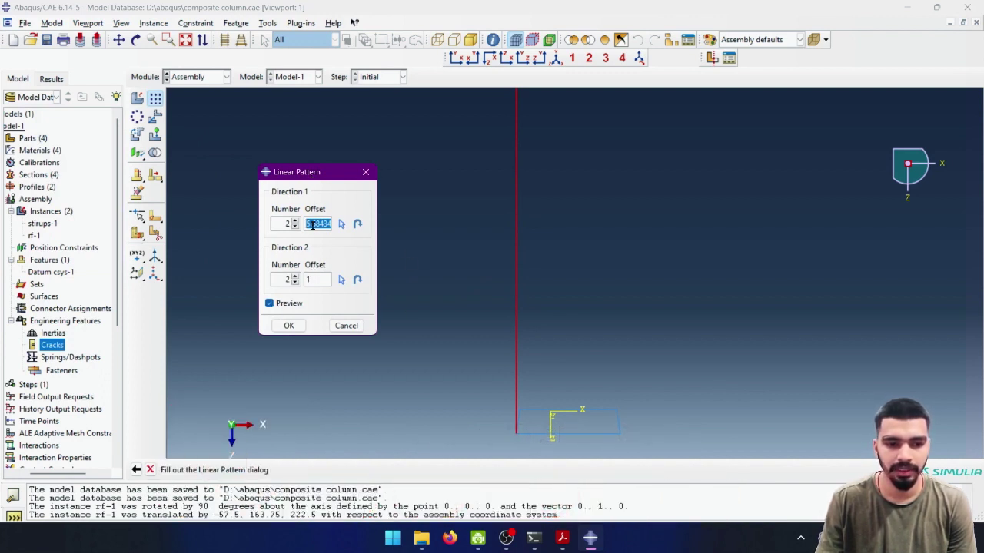
{"action": "type", "text": "180"}
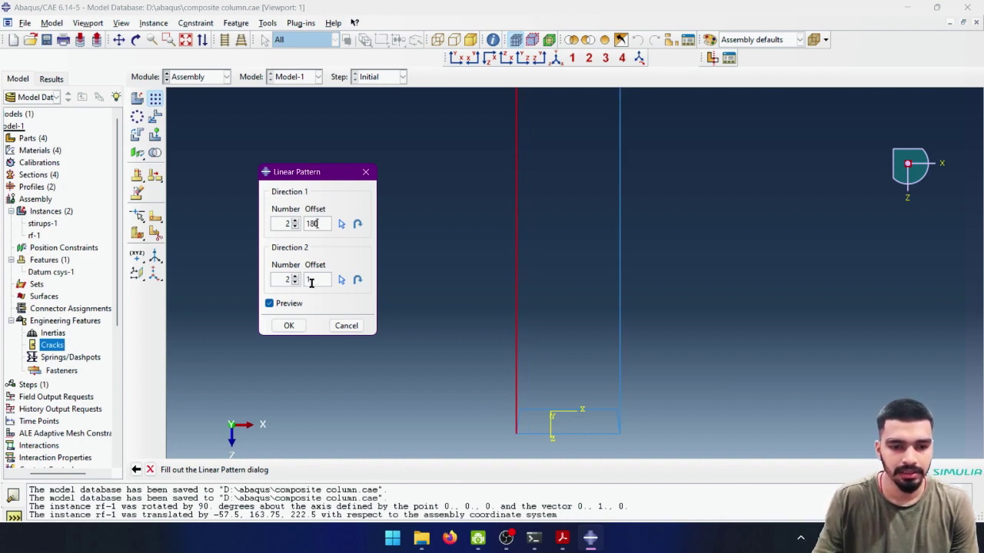
{"action": "triple_click", "coordinate": [310, 279]}
{"action": "type", "text": "180"}
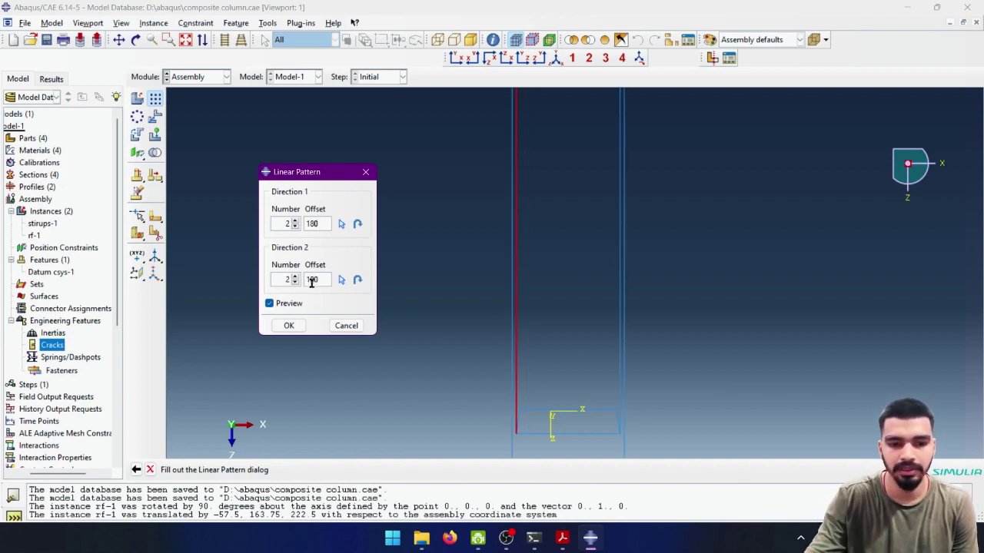
{"action": "left_click", "coordinate": [356, 281]}
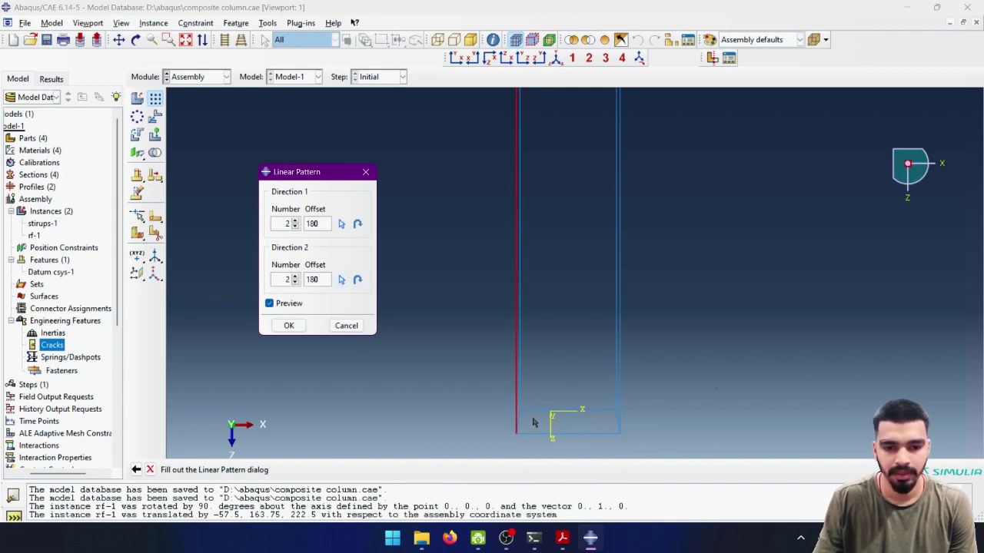
{"action": "mouse_move", "coordinate": [533, 422]}
{"action": "left_mouse_down", "text": "ctrl+alt"}
{"action": "mouse_move", "coordinate": [553, 263]}
{"action": "mouse_move", "coordinate": [371, 296]}
{"action": "left_mouse_up", "text": "ctrl+alt"}
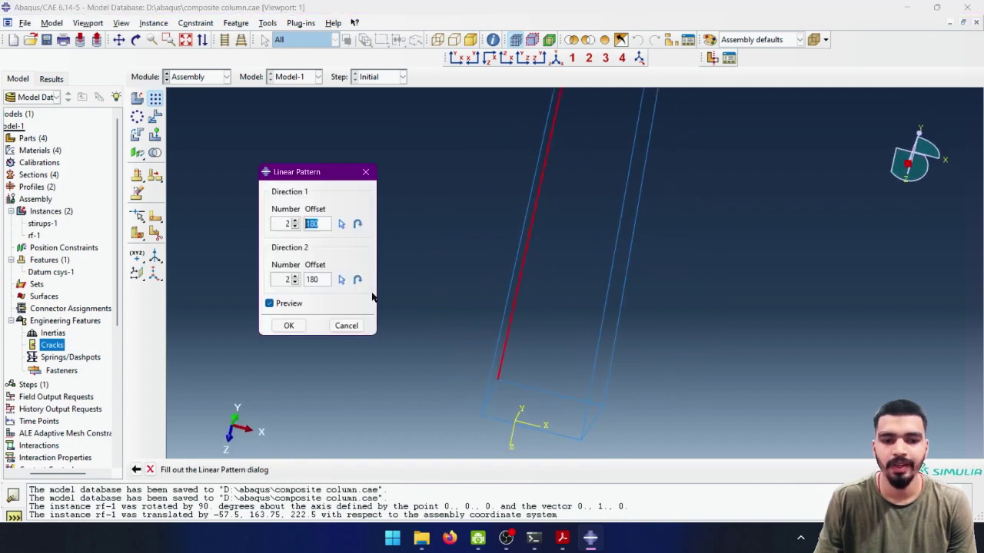
{"action": "left_click", "coordinate": [289, 325]}
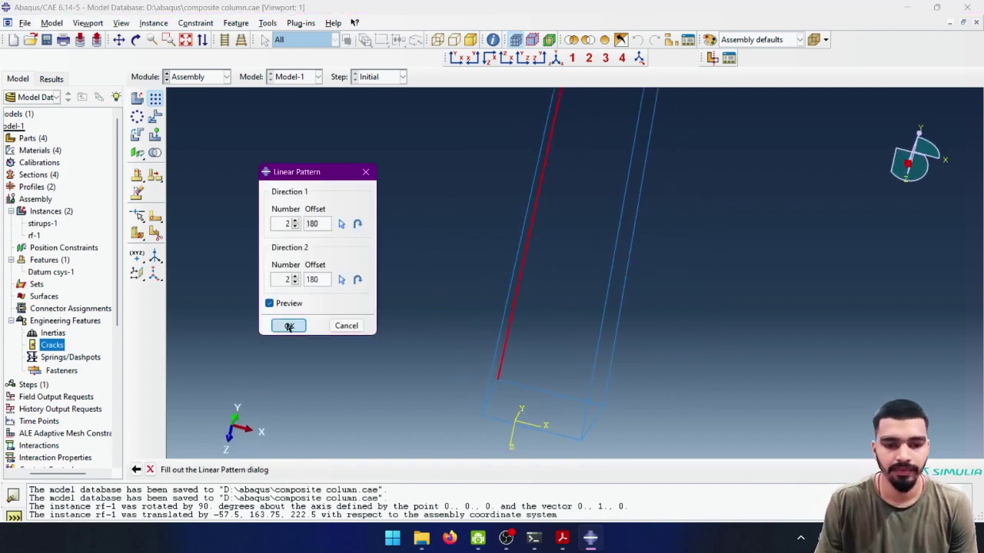
{"action": "mouse_move", "coordinate": [674, 285]}
{"action": "left_mouse_down", "text": "ctrl+alt"}
{"action": "mouse_move", "coordinate": [681, 317]}
{"action": "mouse_move", "coordinate": [564, 292]}
{"action": "mouse_move", "coordinate": [604, 313]}
{"action": "left_mouse_up", "text": "ctrl+alt"}
Start a linear pattern from a box-selected instance, cancel it, and orbit to the column base.
{"action": "scroll", "coordinate": [684, 229], "scroll_direction": "up", "scroll_amount": 4}
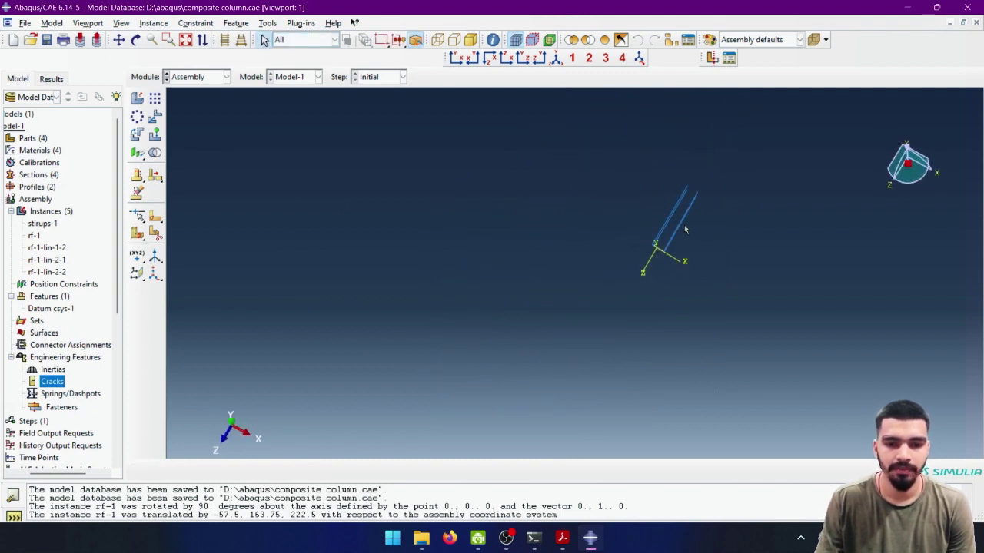
{"action": "scroll", "coordinate": [684, 229], "scroll_direction": "down", "scroll_amount": 3}
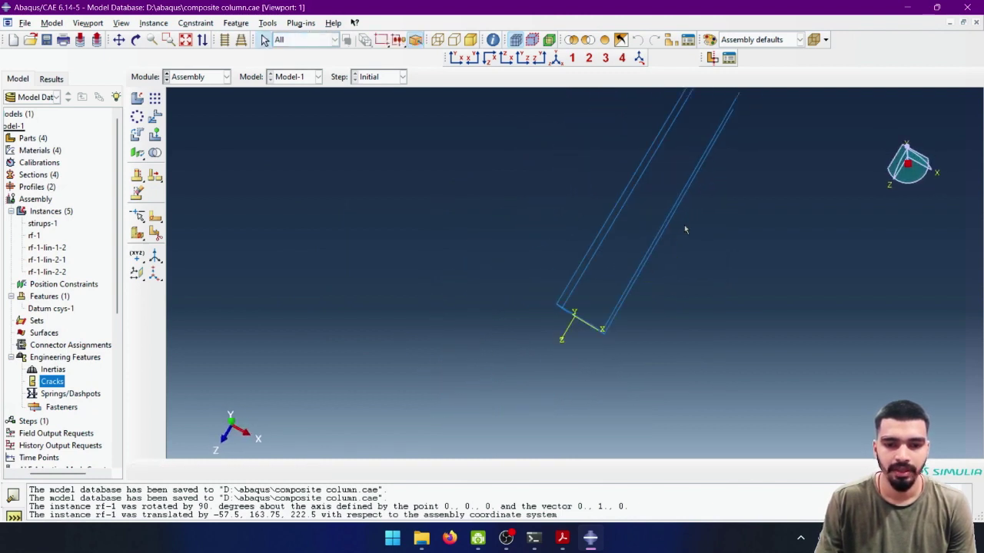
{"action": "left_click", "coordinate": [154, 98]}
{"action": "left_click_drag", "start_coordinate": [600, 302], "coordinate": [550, 346]}
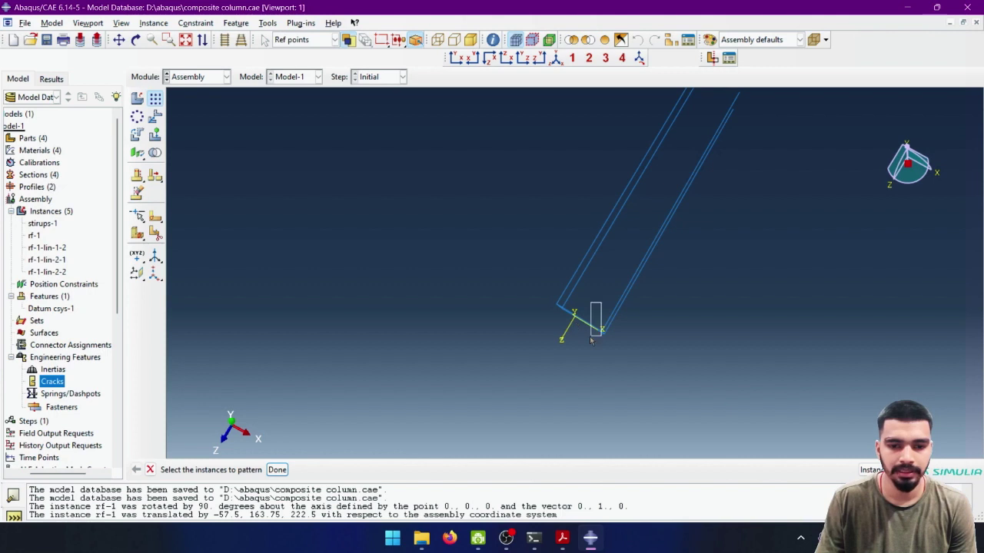
{"action": "scroll", "coordinate": [612, 351], "scroll_direction": "up", "scroll_amount": 2}
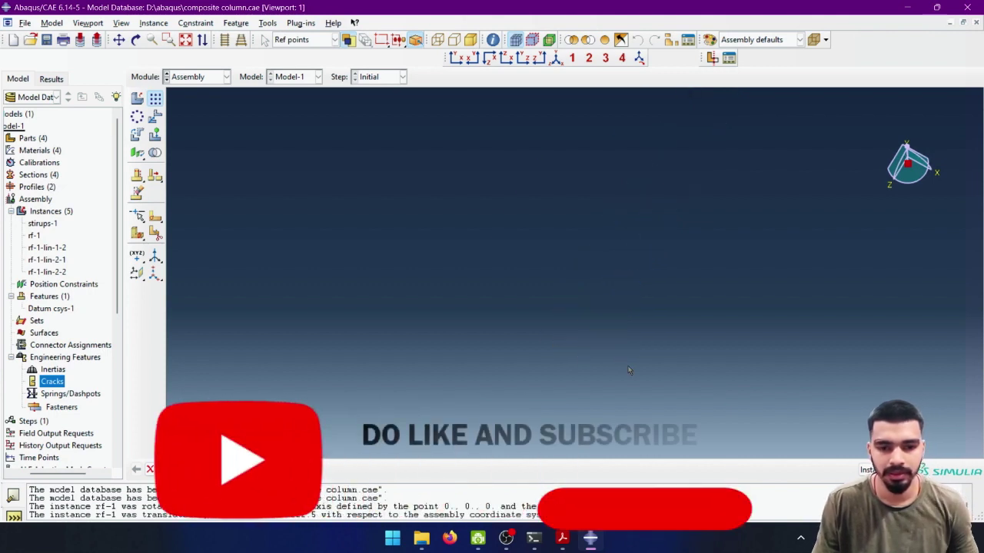
{"action": "scroll", "coordinate": [575, 282], "scroll_direction": "down", "scroll_amount": 3}
{"action": "middle_click", "coordinate": [575, 282]}
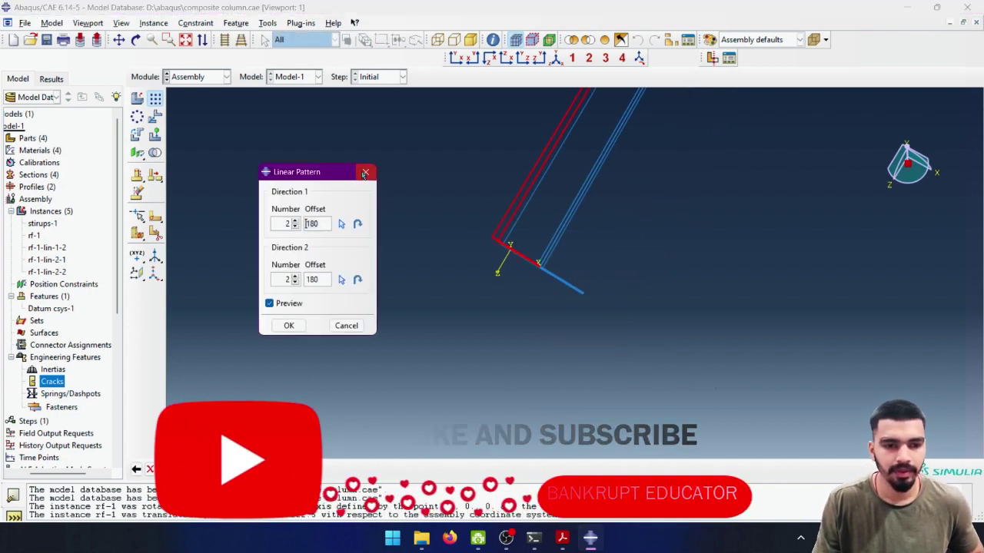
{"action": "left_click", "coordinate": [346, 325]}
{"action": "left_click_drag", "start_coordinate": [538, 254], "coordinate": [573, 229], "text": "ctrl+alt"}
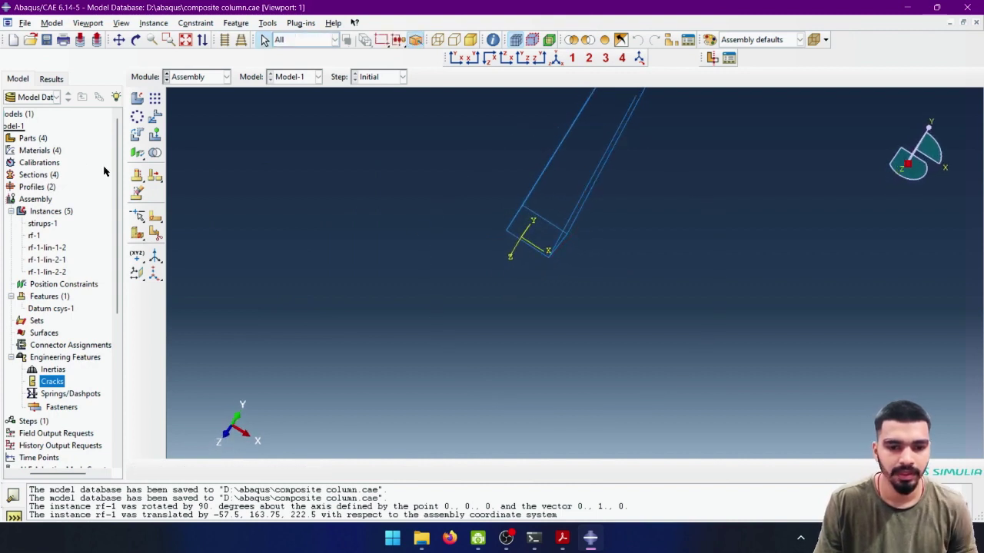
Pattern the base stirrup with a Direction 1 offset of 120 along the column edge, with one Direction 2 copy.
{"action": "left_click", "coordinate": [155, 102]}
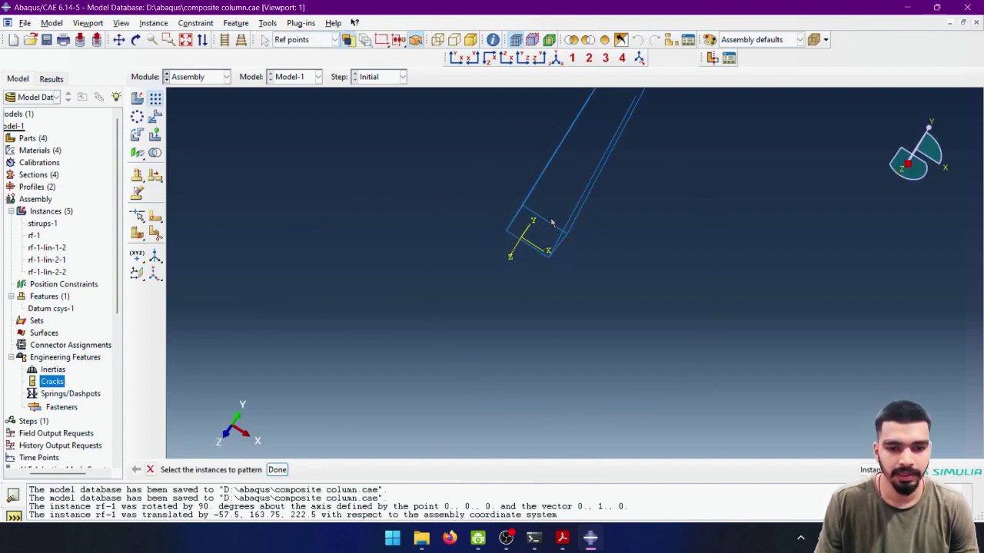
{"action": "left_click", "coordinate": [583, 257]}
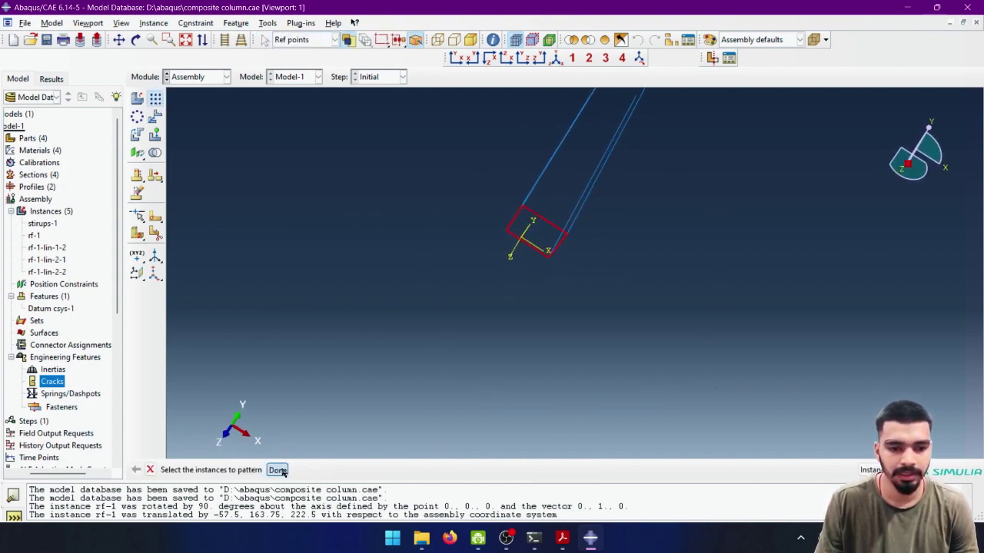
{"action": "left_click", "coordinate": [277, 469]}
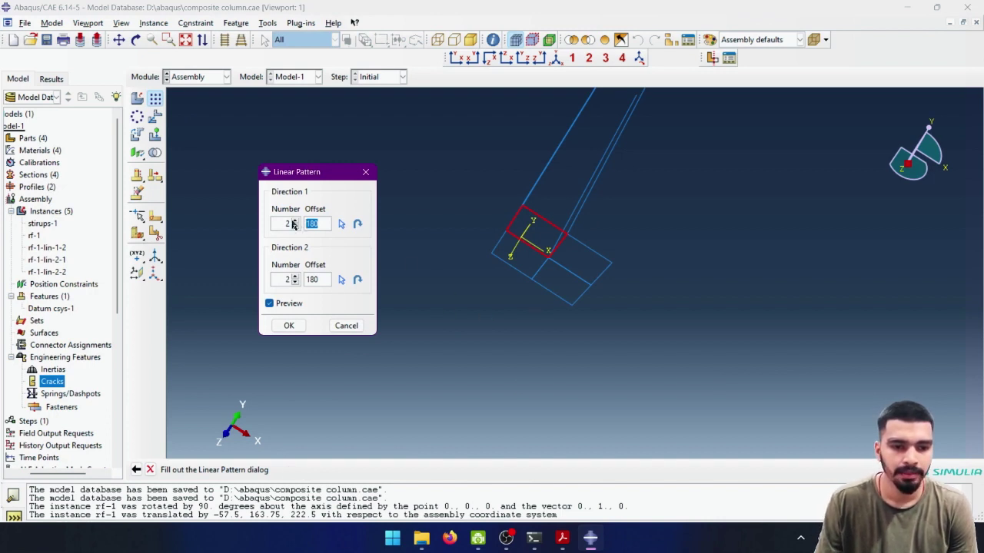
{"action": "double_click", "coordinate": [319, 222]}
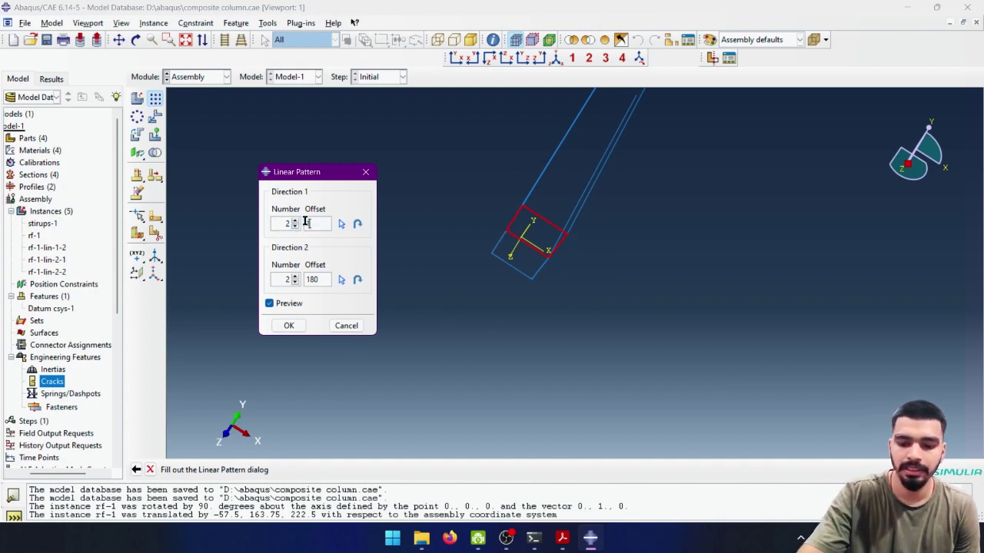
{"action": "type", "text": "120"}
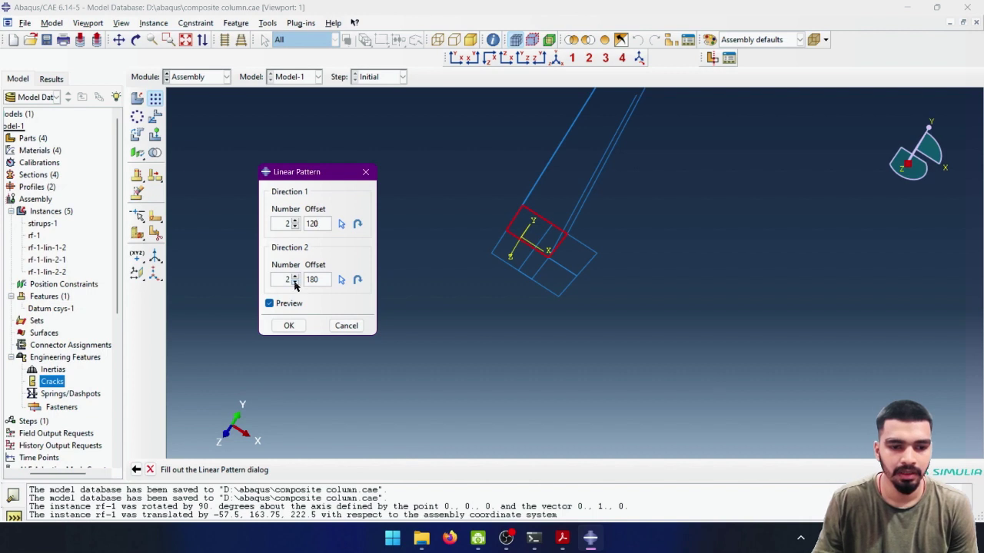
{"action": "left_click", "coordinate": [295, 283]}
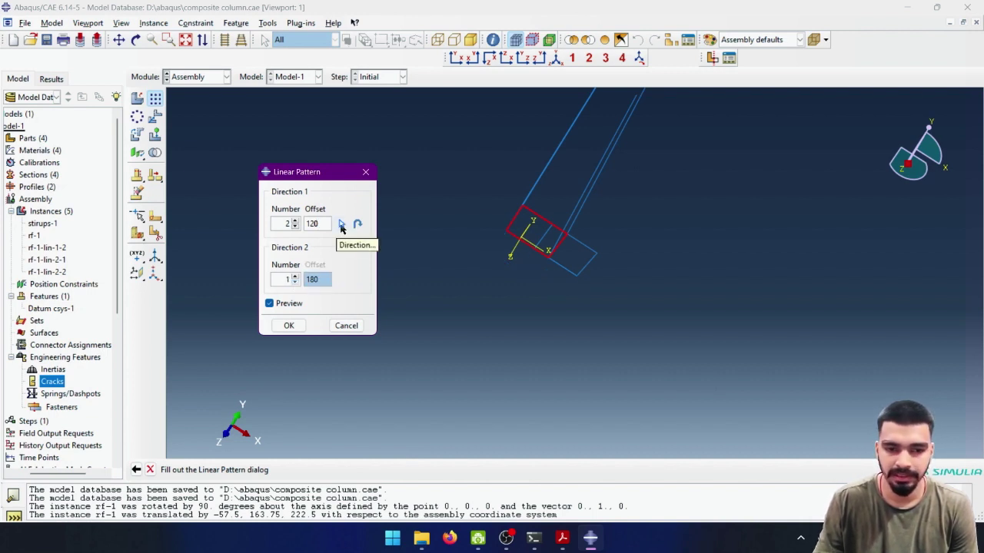
{"action": "left_click", "coordinate": [342, 224]}
{"action": "left_click", "coordinate": [586, 200]}
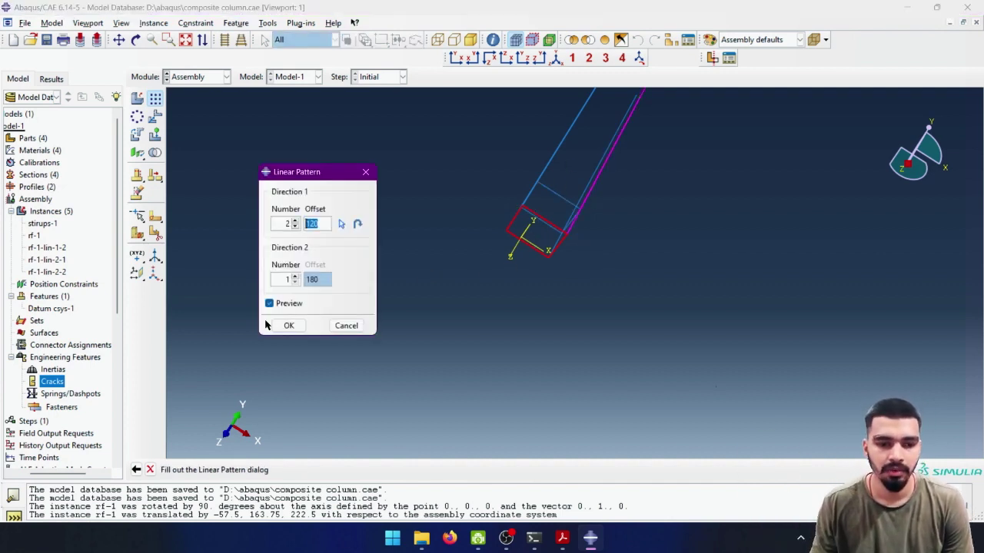
Raise the stirrup count along the column to 9 and confirm the pattern.
{"action": "left_click", "coordinate": [295, 220]}
{"action": "left_click", "coordinate": [295, 221]}
{"action": "left_click", "coordinate": [296, 220]}
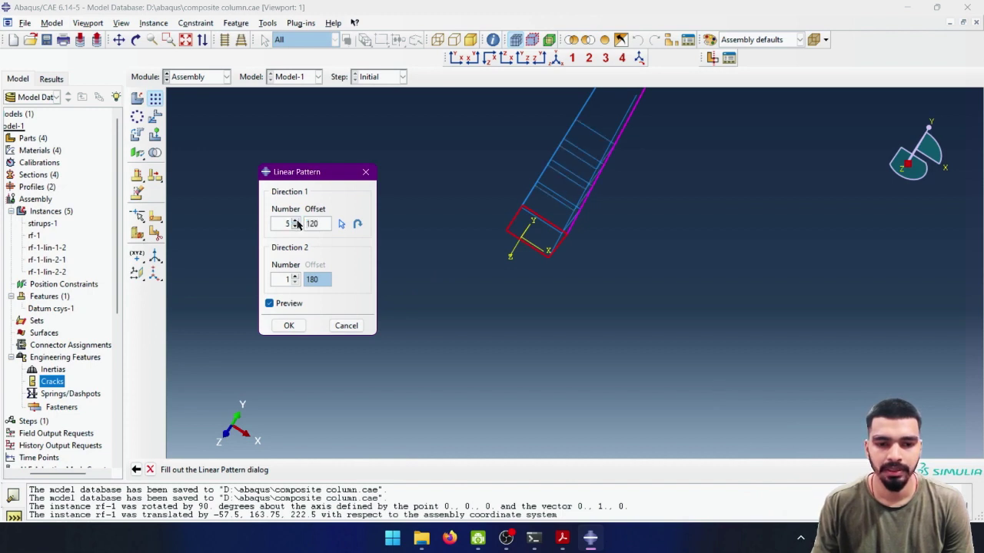
{"action": "left_click_drag", "start_coordinate": [652, 145], "coordinate": [610, 354], "text": "ctrl+alt"}
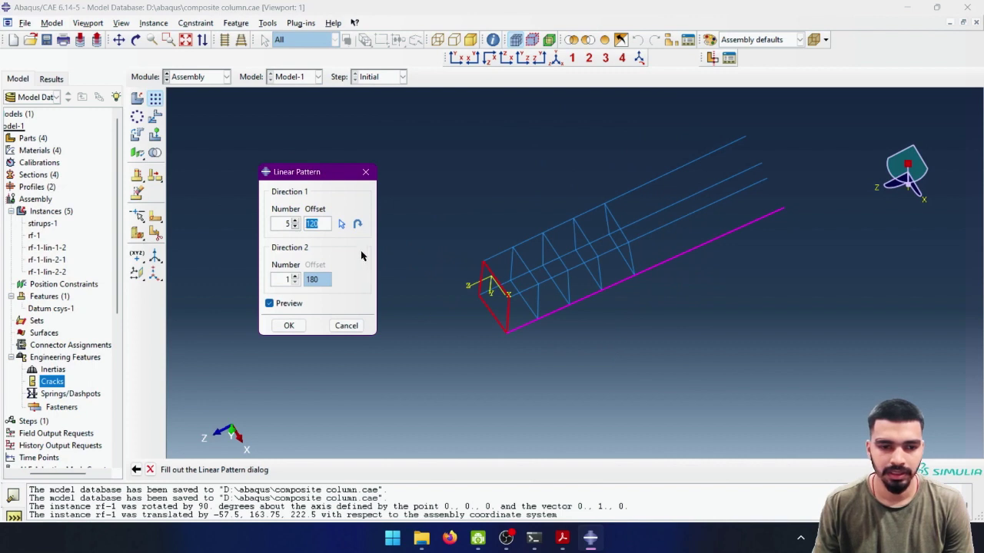
{"action": "left_click", "coordinate": [295, 221]}
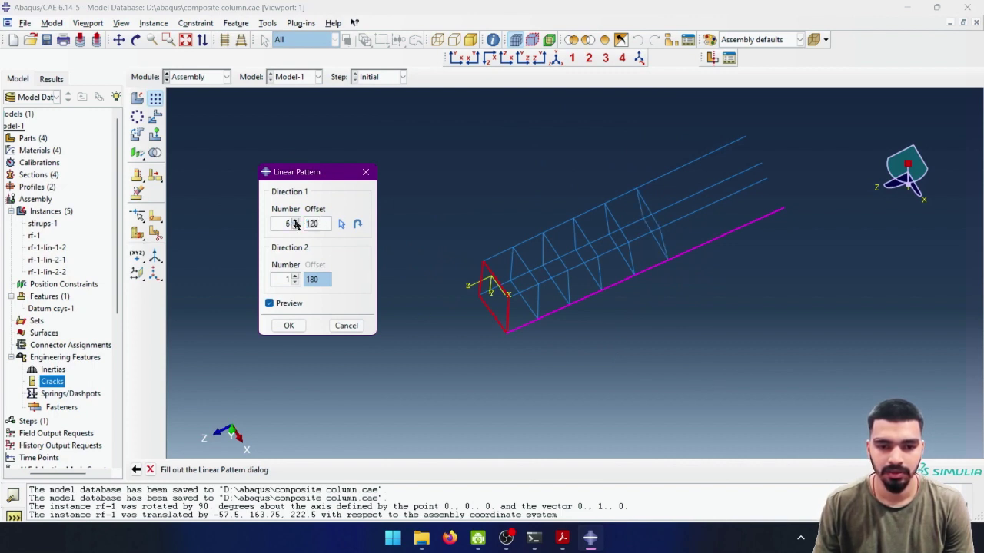
{"action": "left_click", "coordinate": [295, 221]}
{"action": "left_click", "coordinate": [295, 220]}
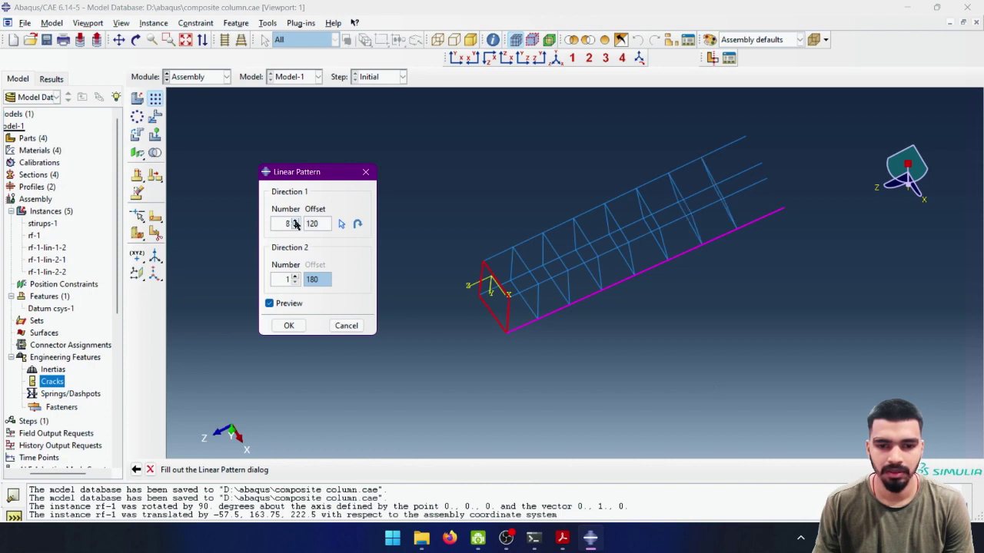
{"action": "left_click", "coordinate": [627, 397]}
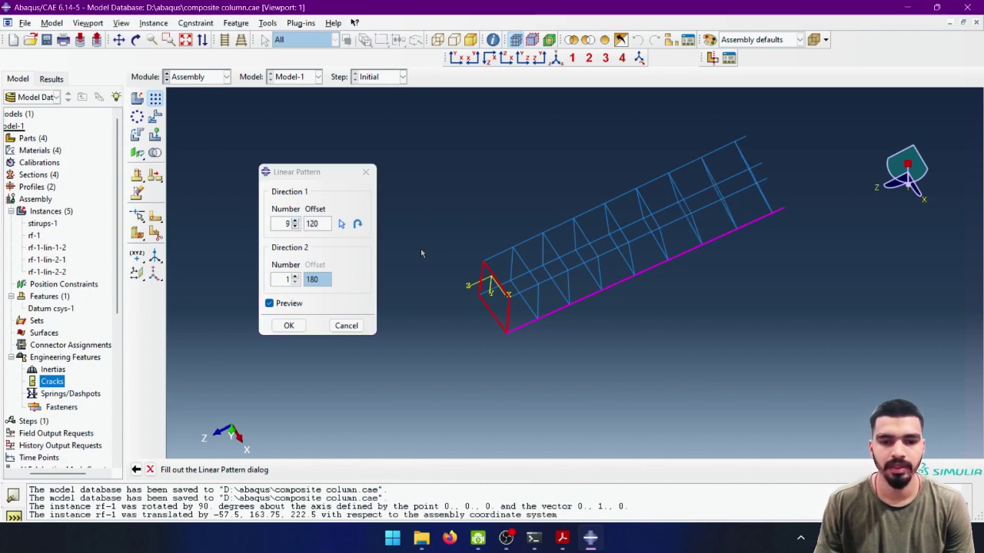
{"action": "left_click", "coordinate": [286, 325]}
{"action": "scroll", "coordinate": [528, 375], "scroll_direction": "up", "scroll_amount": 2}
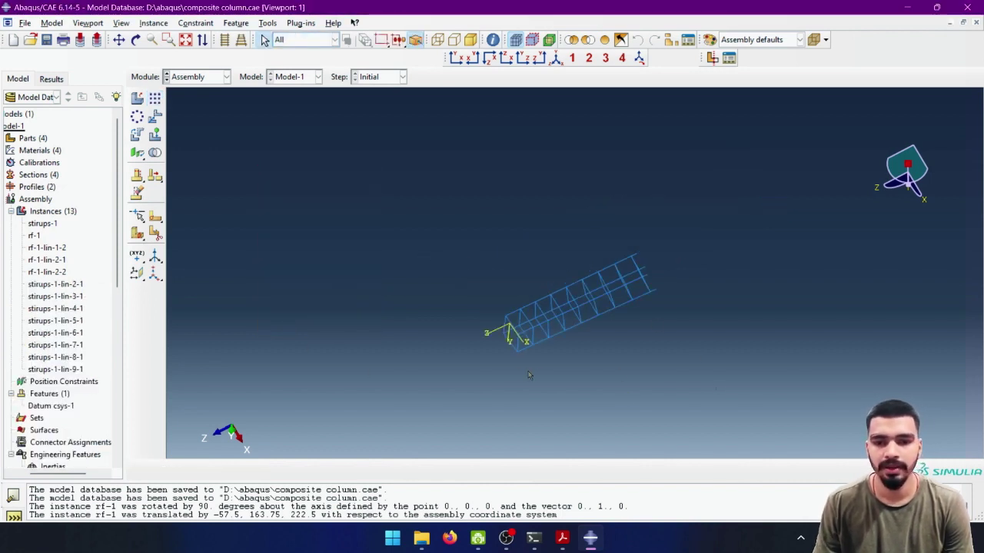
{"action": "scroll", "coordinate": [527, 375], "scroll_direction": "down", "scroll_amount": 2}
{"action": "scroll", "coordinate": [617, 325], "scroll_direction": "down", "scroll_amount": 2}
{"action": "scroll", "coordinate": [836, 160], "scroll_direction": "up", "scroll_amount": 2}
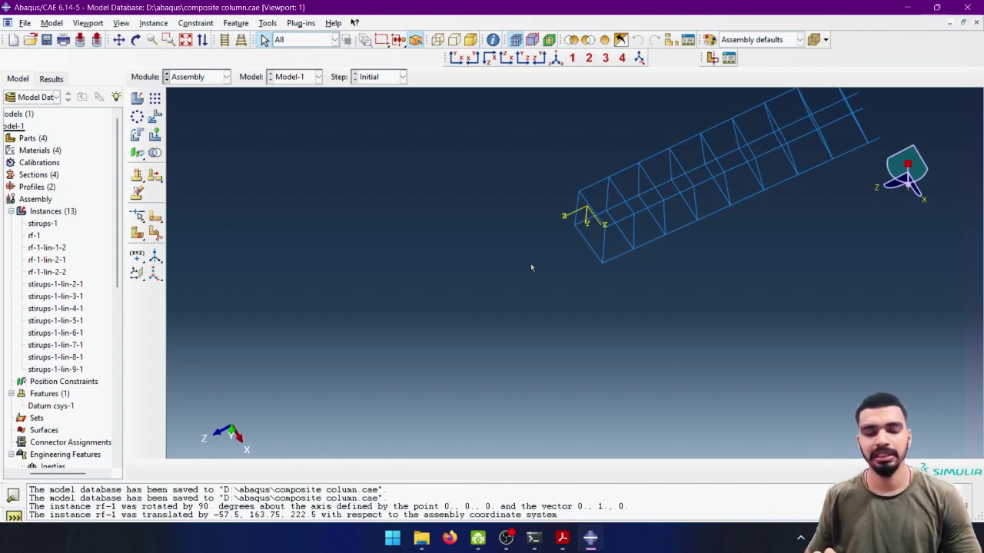
{"action": "mouse_move", "coordinate": [787, 201]}
{"action": "left_mouse_down", "text": "ctrl+alt"}
{"action": "mouse_move", "coordinate": [718, 229]}
{"action": "mouse_move", "coordinate": [582, 213]}
{"action": "mouse_move", "coordinate": [647, 226]}
{"action": "mouse_move", "coordinate": [614, 270]}
{"action": "mouse_move", "coordinate": [592, 213]}
{"action": "mouse_move", "coordinate": [647, 230]}
{"action": "left_mouse_up", "text": "ctrl+alt"}
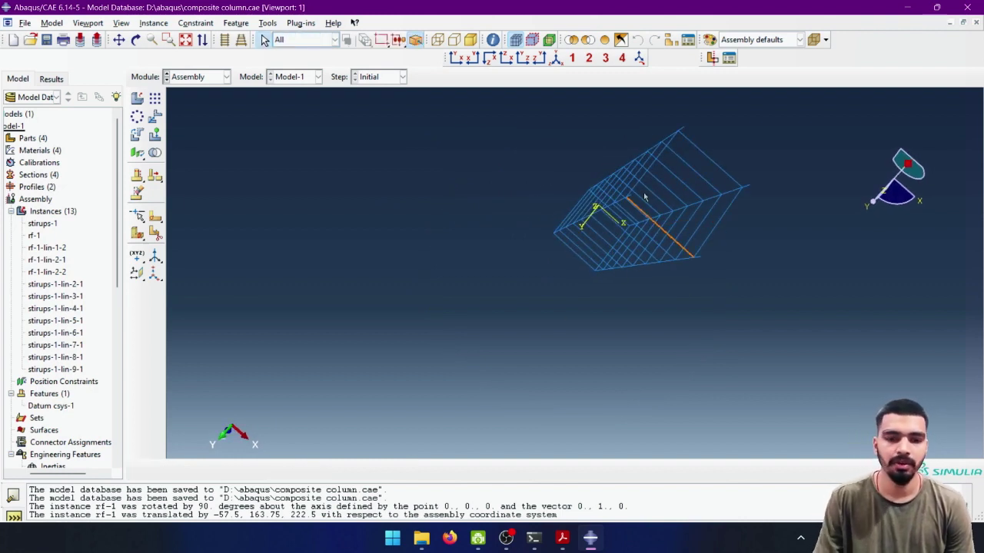
{"action": "scroll", "coordinate": [644, 197], "scroll_direction": "up", "scroll_amount": 3}
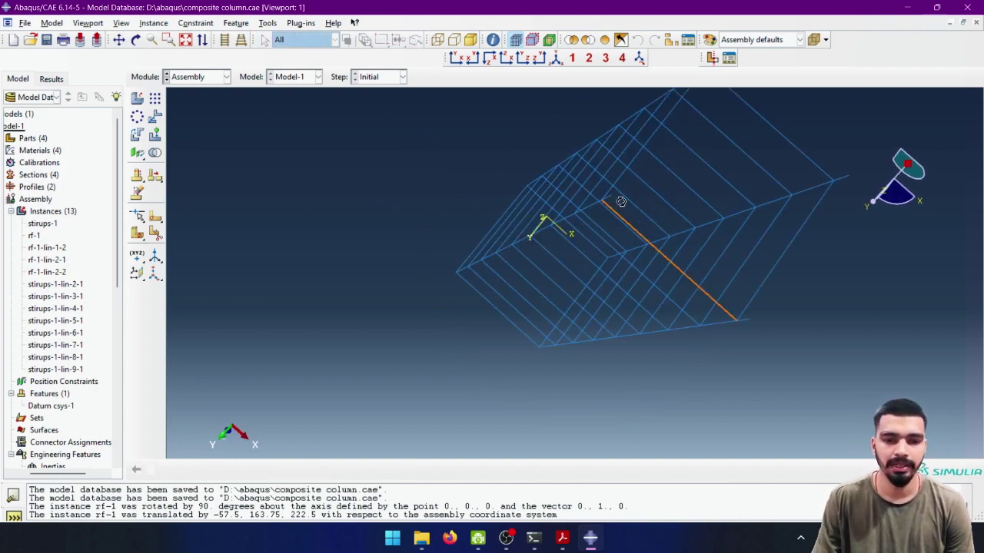
{"action": "right_click", "coordinate": [376, 229]}
{"action": "left_click", "coordinate": [355, 228]}
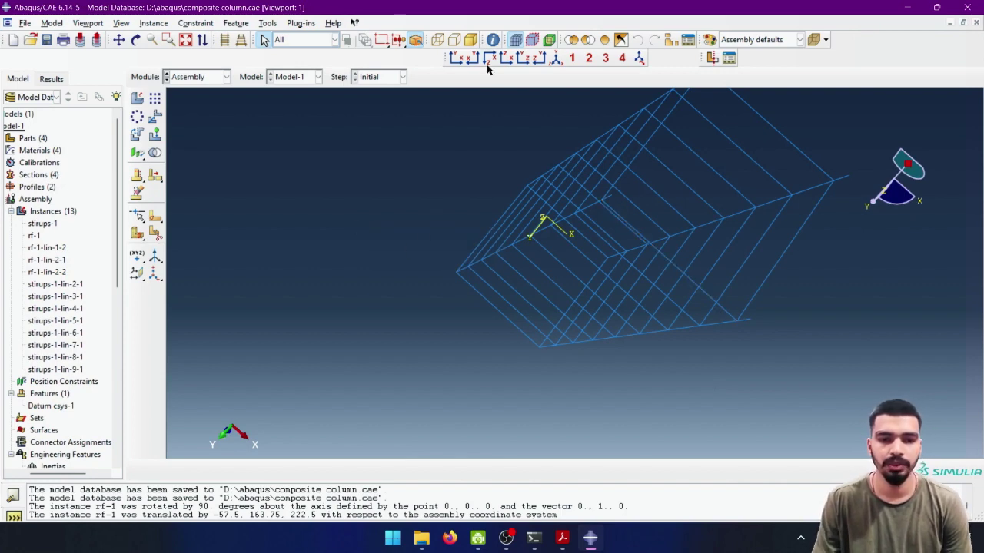
{"action": "left_click_drag", "start_coordinate": [558, 241], "coordinate": [626, 281], "text": "ctrl+alt"}
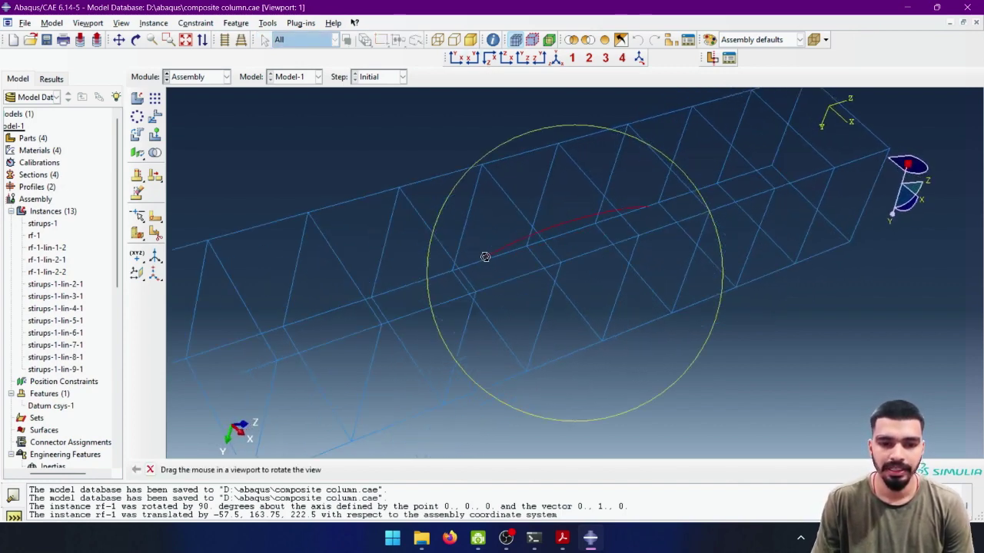
{"action": "left_click", "coordinate": [457, 61]}
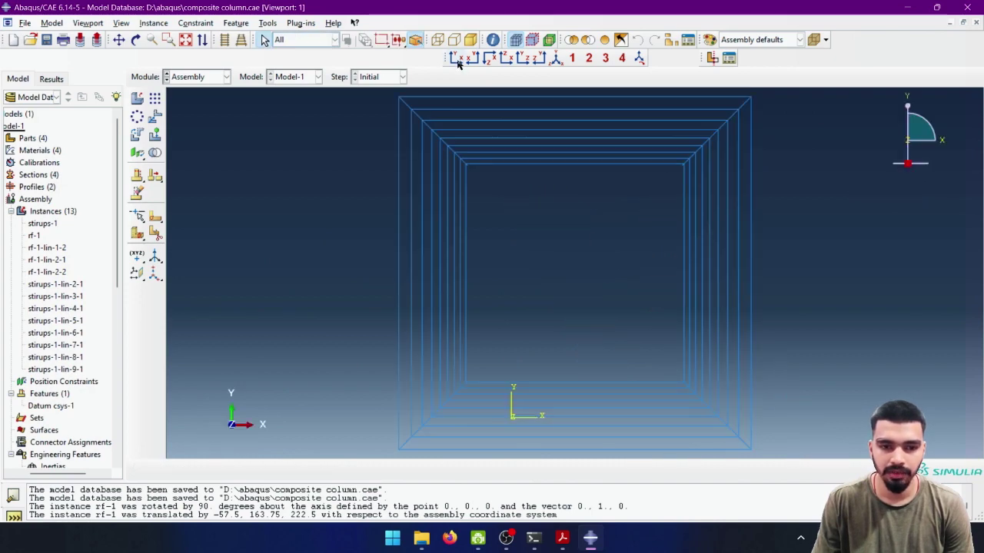
{"action": "left_click", "coordinate": [473, 62]}
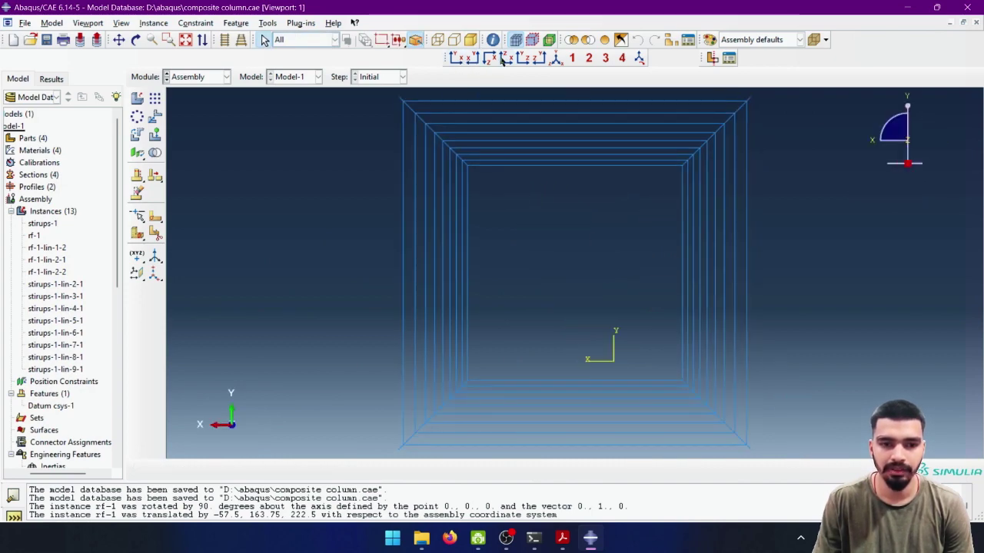
{"action": "left_click", "coordinate": [489, 60]}
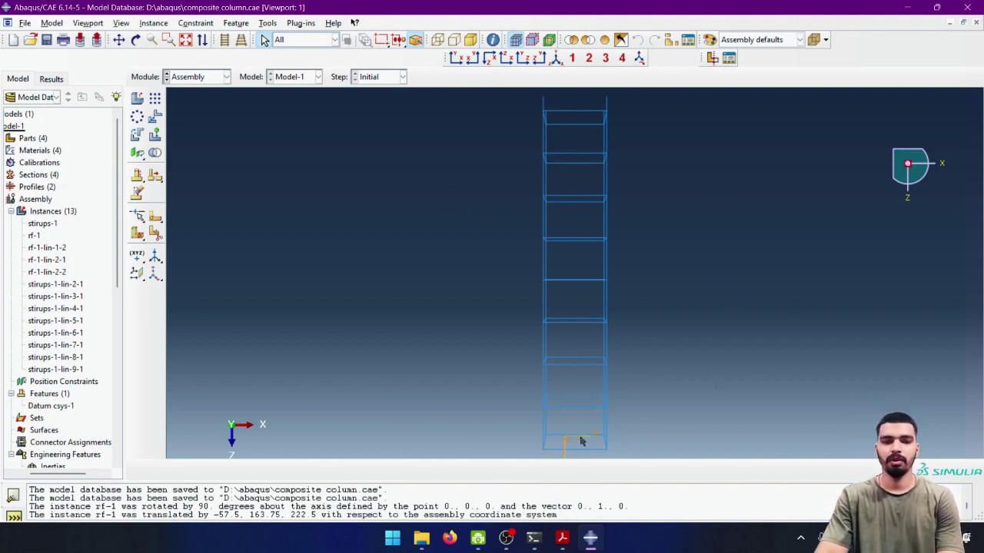
{"action": "left_click", "coordinate": [537, 60]}
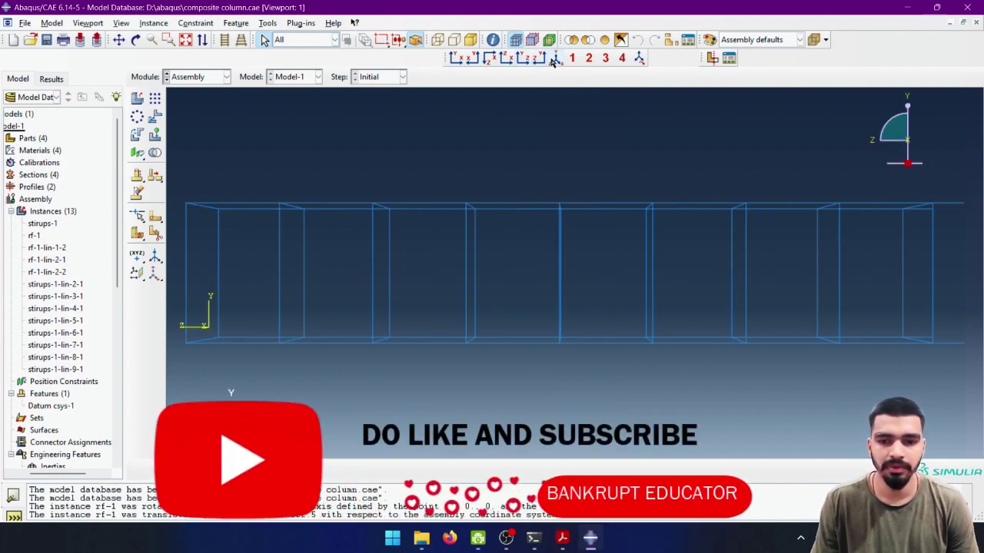
{"action": "left_click", "coordinate": [555, 59]}
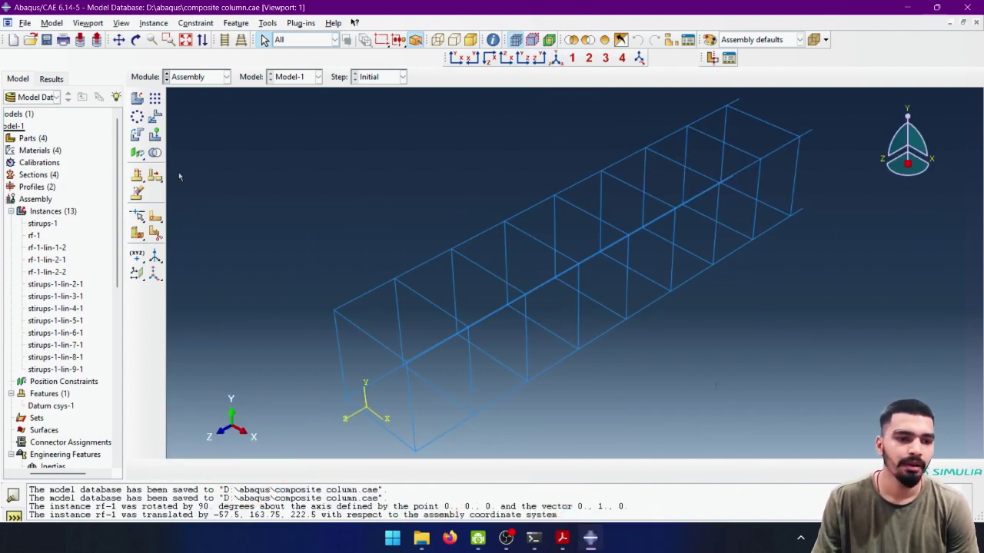
Instance the i-section part as i-section-1, making 14 assembly instances.
{"action": "left_click", "coordinate": [136, 98]}
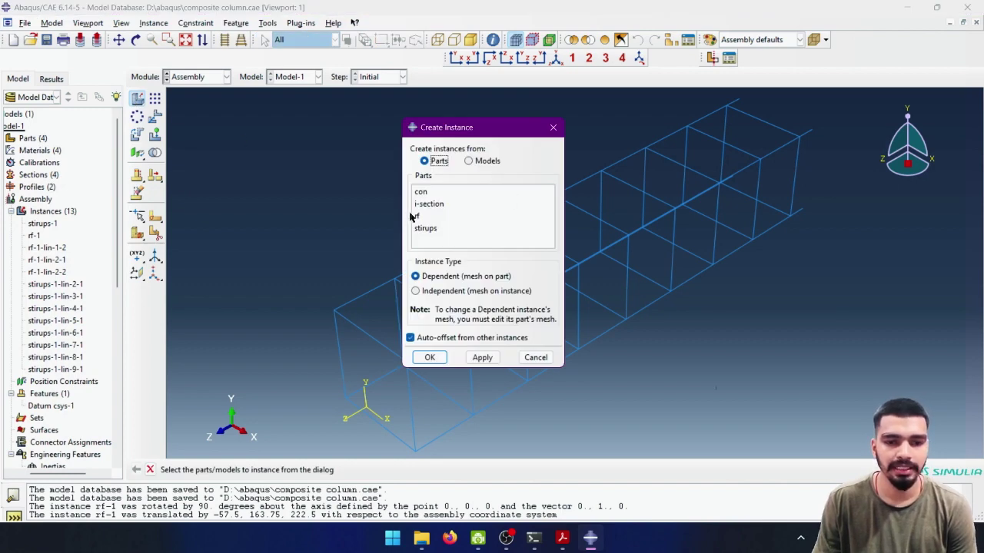
{"action": "left_click", "coordinate": [433, 204]}
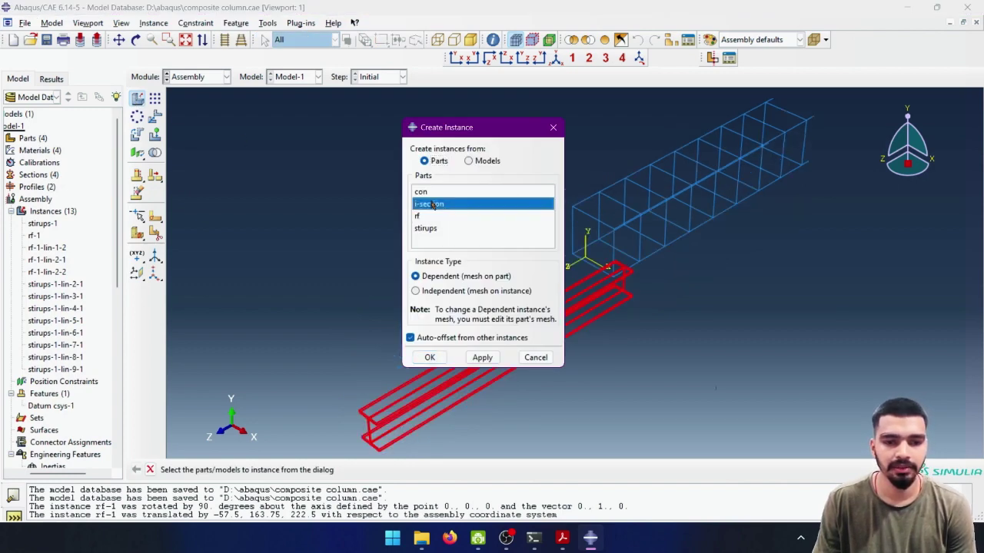
{"action": "left_click", "coordinate": [430, 357]}
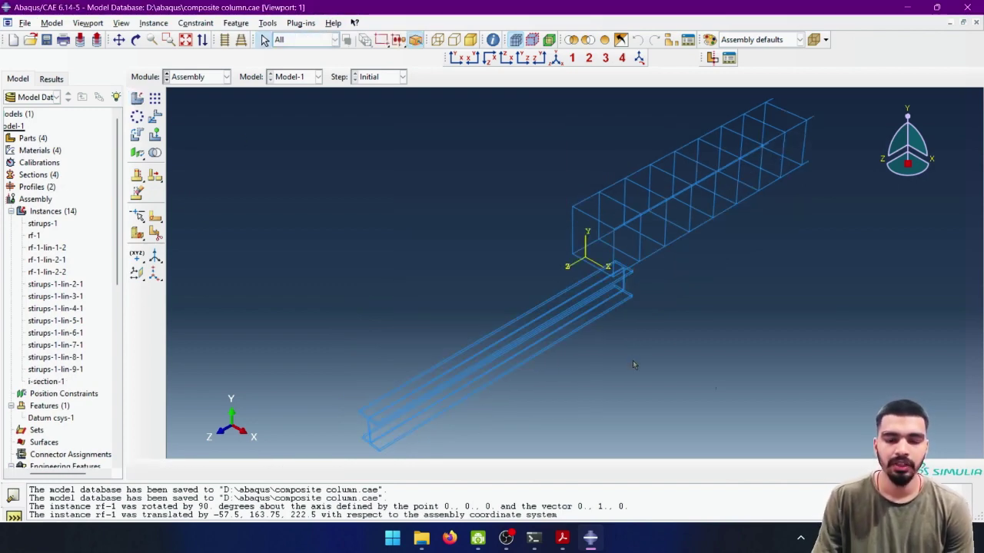
{"action": "scroll", "coordinate": [633, 361], "scroll_direction": "down", "scroll_amount": 5}
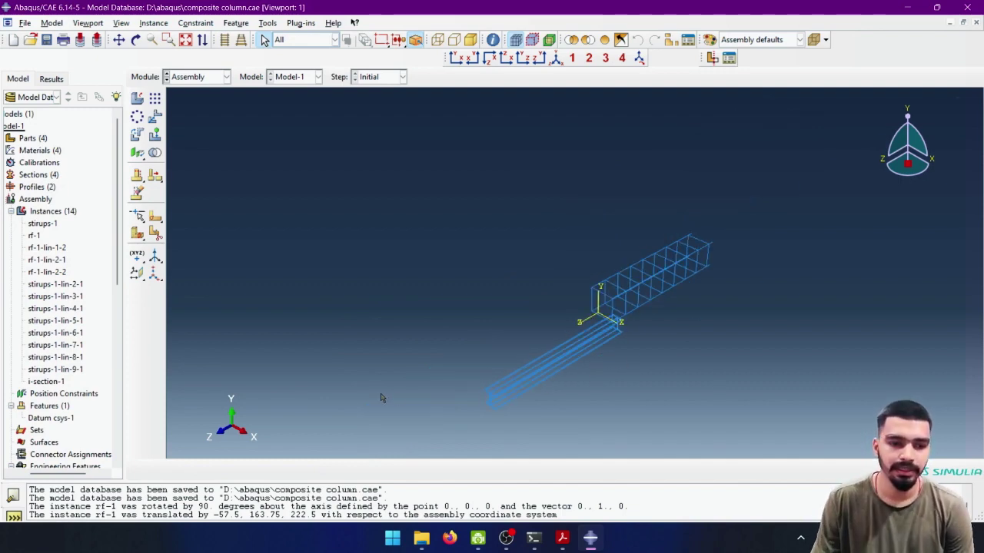
{"action": "scroll", "coordinate": [380, 398], "scroll_direction": "up", "scroll_amount": 5}
{"action": "scroll", "coordinate": [768, 337], "scroll_direction": "down", "scroll_amount": 1}
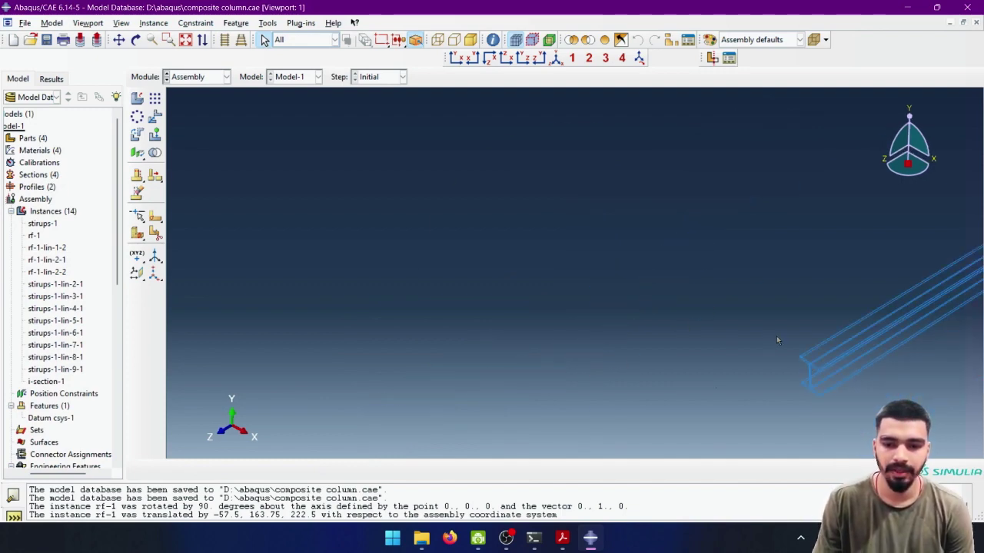
{"action": "scroll", "coordinate": [776, 336], "scroll_direction": "down", "scroll_amount": 2}
{"action": "scroll", "coordinate": [949, 296], "scroll_direction": "up", "scroll_amount": 2}
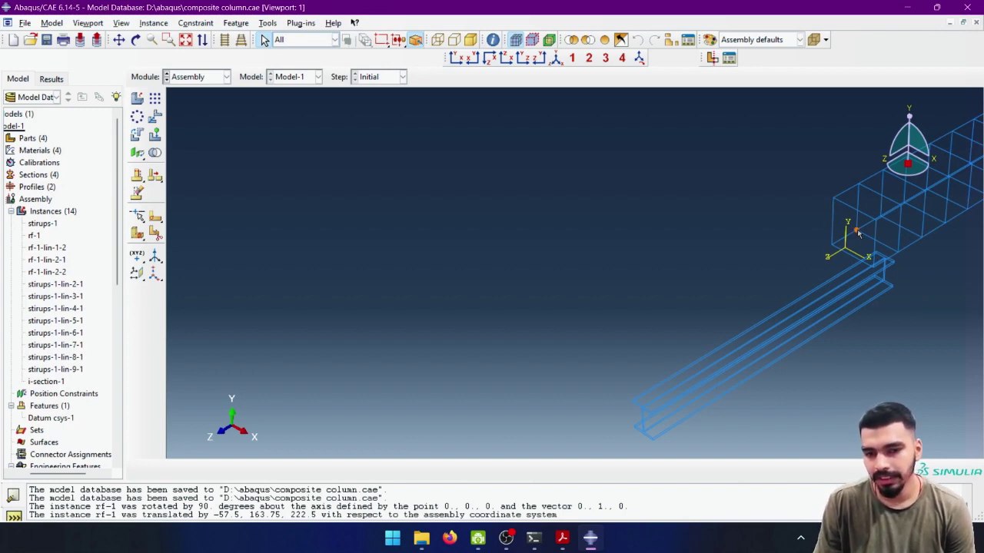
{"action": "left_click", "coordinate": [643, 422]}
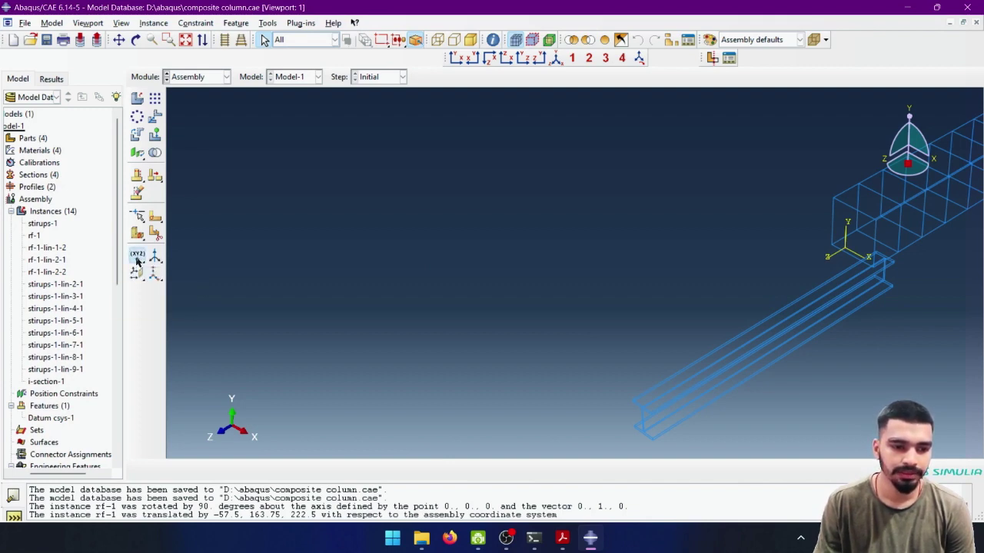
Create Datum pt-1 midway between two picked points on the cage.
{"action": "left_click", "coordinate": [136, 258]}
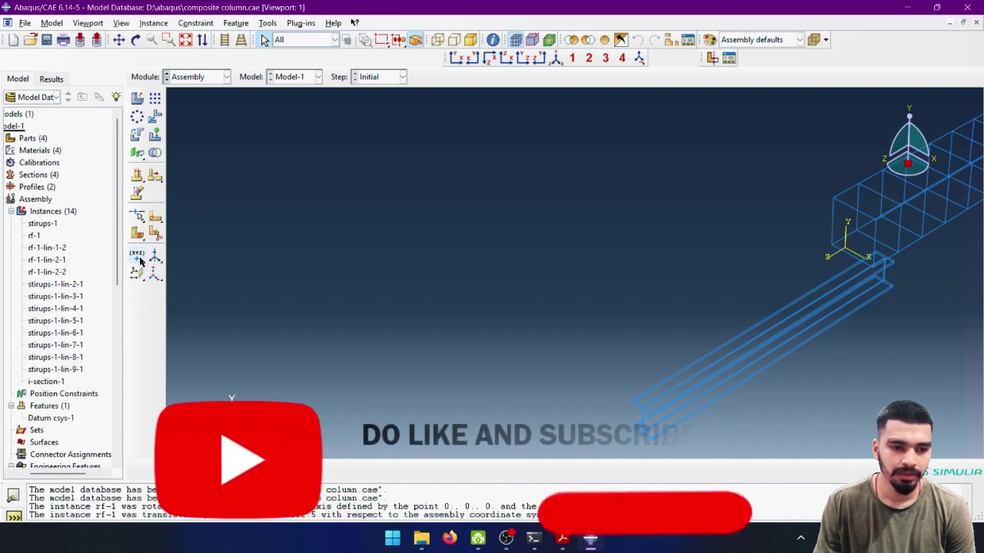
{"action": "left_click", "coordinate": [139, 259]}
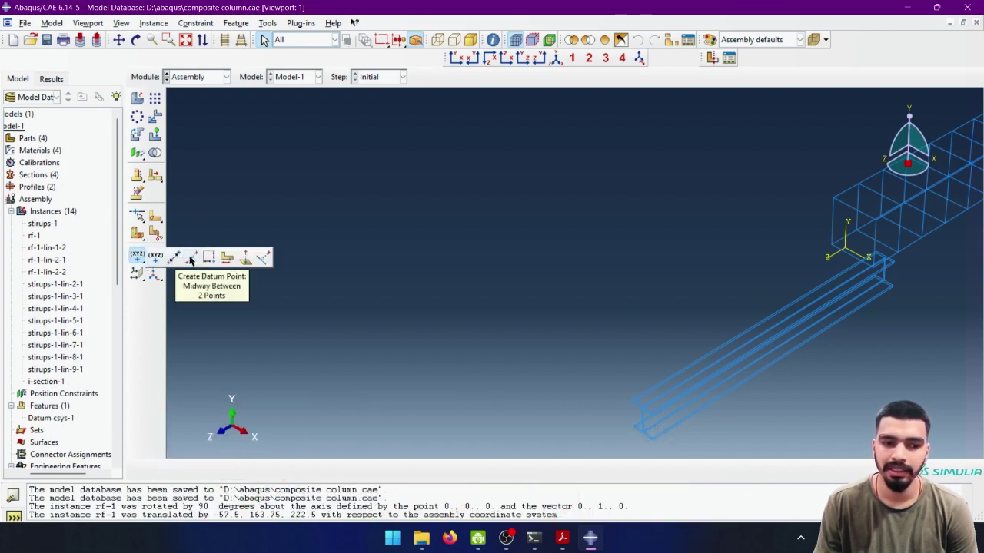
{"action": "left_click", "coordinate": [190, 261]}
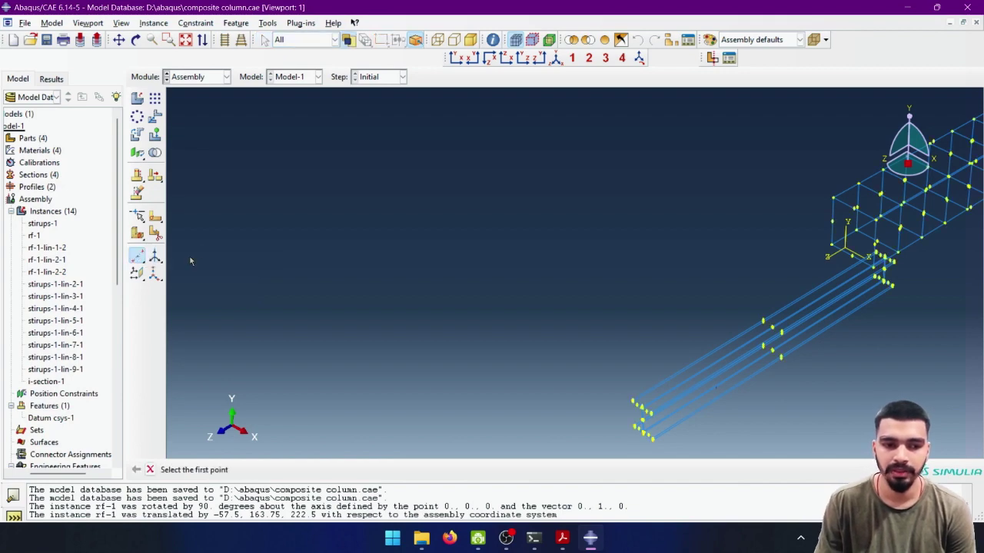
{"action": "left_click", "coordinate": [833, 199]}
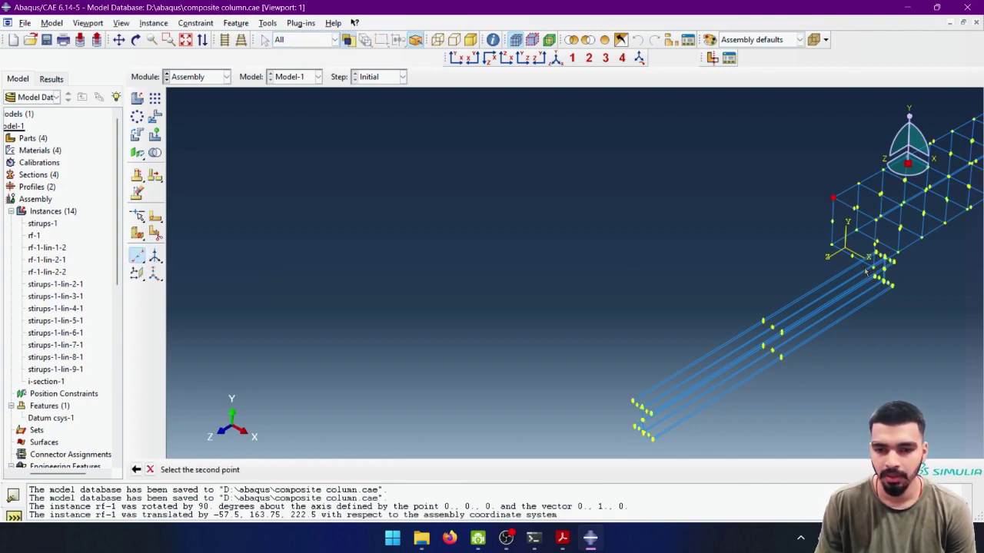
{"action": "left_click", "coordinate": [873, 269]}
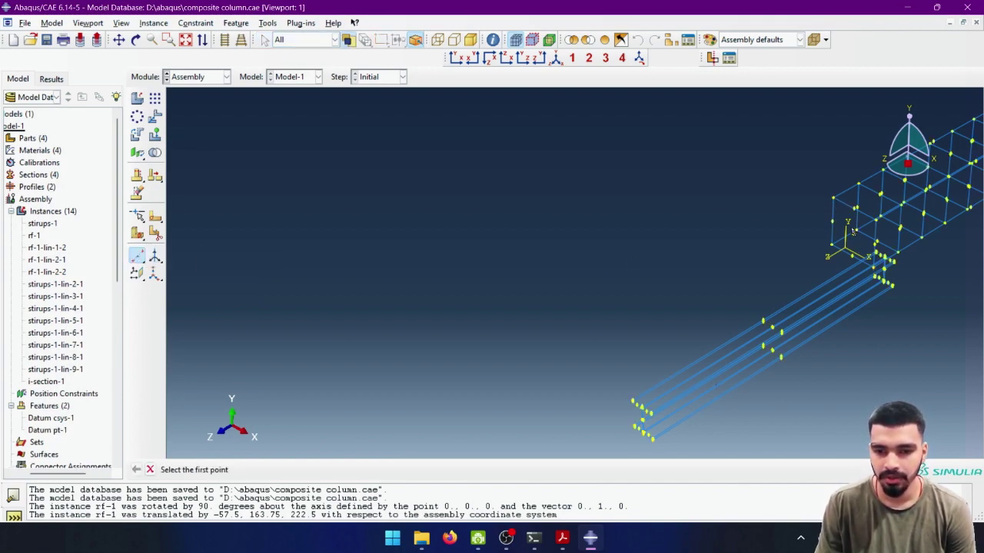
{"action": "scroll", "coordinate": [860, 238], "scroll_direction": "down", "scroll_amount": 3}
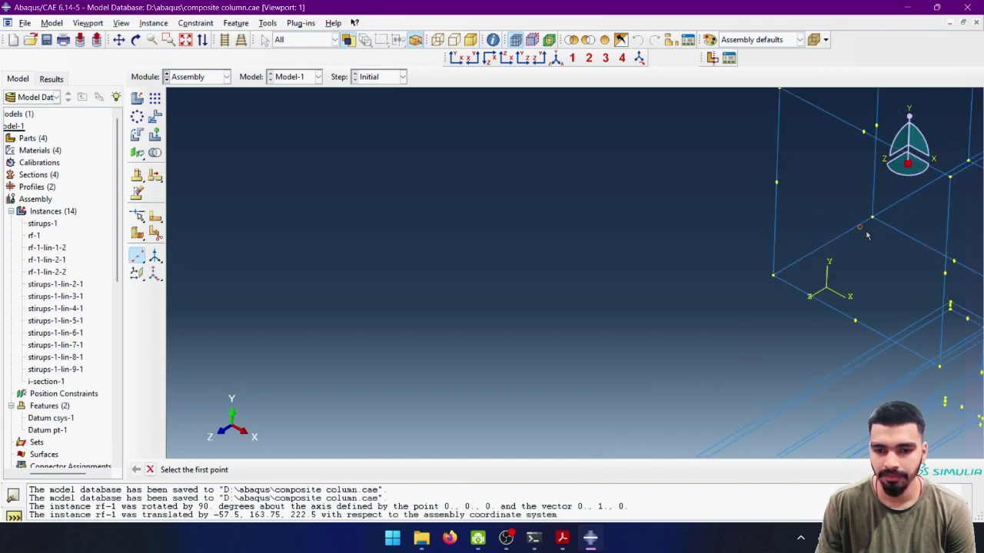
{"action": "scroll", "coordinate": [861, 229], "scroll_direction": "up", "scroll_amount": 2}
{"action": "scroll", "coordinate": [768, 269], "scroll_direction": "up", "scroll_amount": 2}
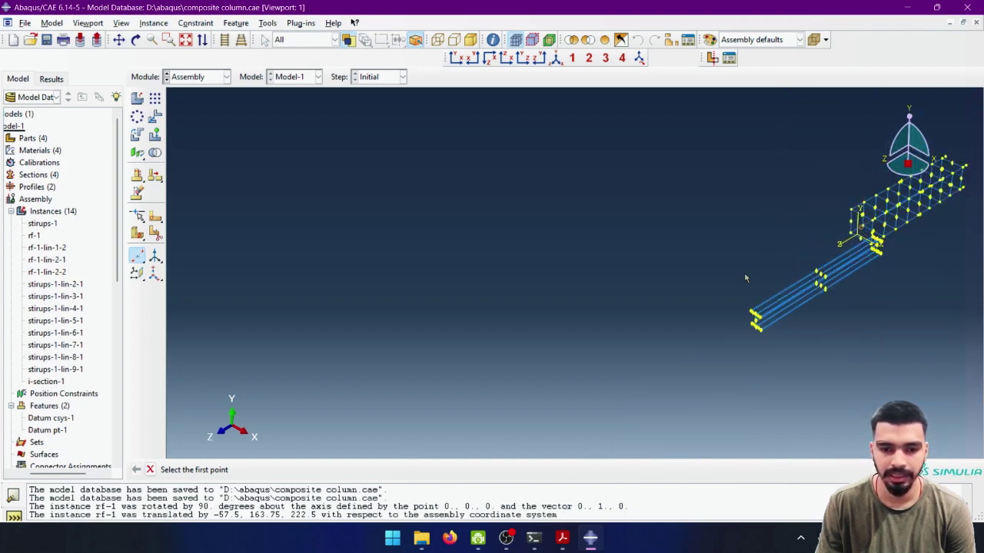
{"action": "scroll", "coordinate": [670, 301], "scroll_direction": "down", "scroll_amount": 1}
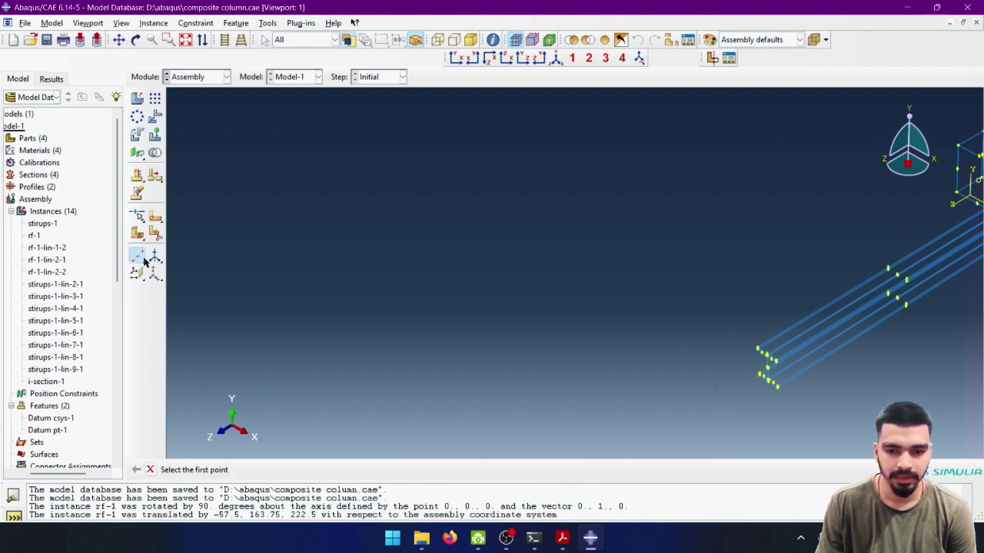
Create Datum pt-2 at the far end of the bars, then exit the datum tool.
{"action": "middle_click_drag", "start_coordinate": [653, 377], "coordinate": [422, 330]}
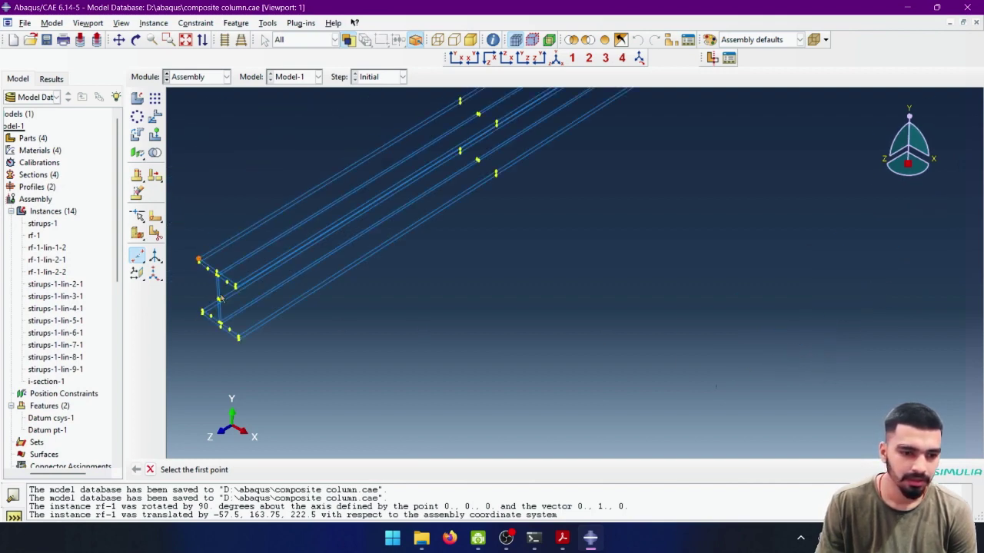
{"action": "scroll", "coordinate": [219, 298], "scroll_direction": "down", "scroll_amount": 3}
{"action": "scroll", "coordinate": [220, 285], "scroll_direction": "down", "scroll_amount": 3}
{"action": "scroll", "coordinate": [221, 251], "scroll_direction": "down", "scroll_amount": 2}
{"action": "scroll", "coordinate": [207, 203], "scroll_direction": "down", "scroll_amount": 2}
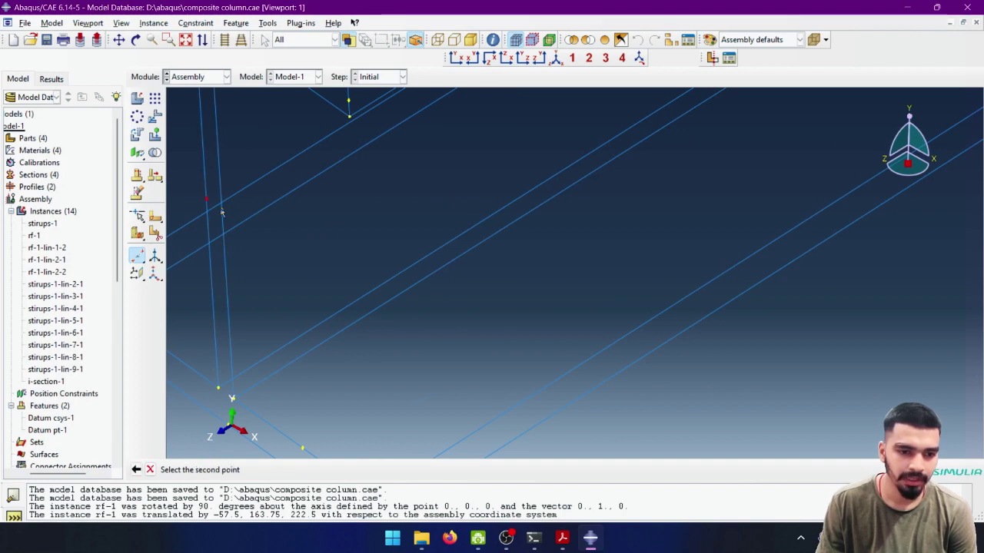
{"action": "left_click", "coordinate": [221, 209]}
{"action": "scroll", "coordinate": [315, 251], "scroll_direction": "down", "scroll_amount": 2}
{"action": "scroll", "coordinate": [329, 254], "scroll_direction": "up", "scroll_amount": 3}
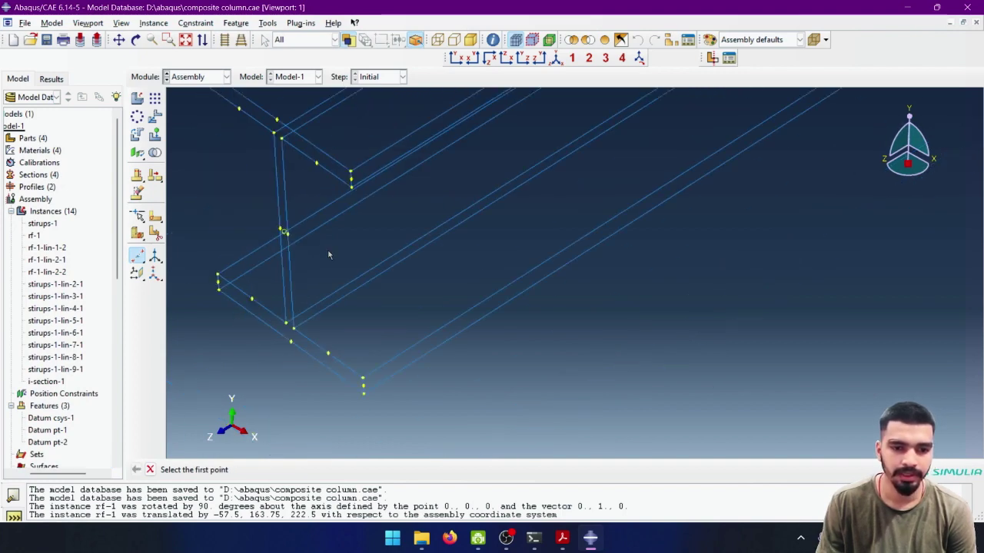
{"action": "scroll", "coordinate": [329, 254], "scroll_direction": "up", "scroll_amount": 3}
{"action": "scroll", "coordinate": [328, 254], "scroll_direction": "up", "scroll_amount": 3}
{"action": "scroll", "coordinate": [329, 253], "scroll_direction": "down", "scroll_amount": 2}
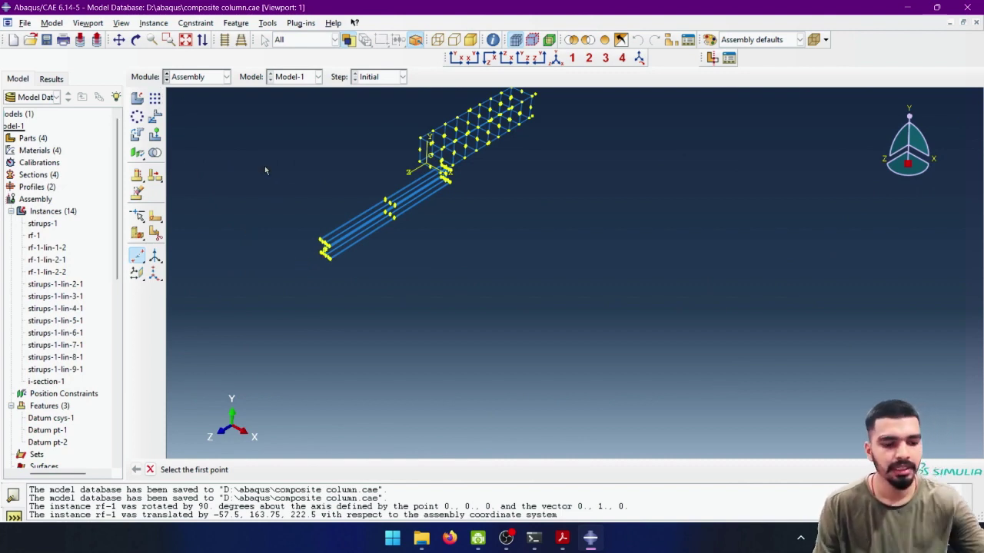
{"action": "key", "text": "Escape"}
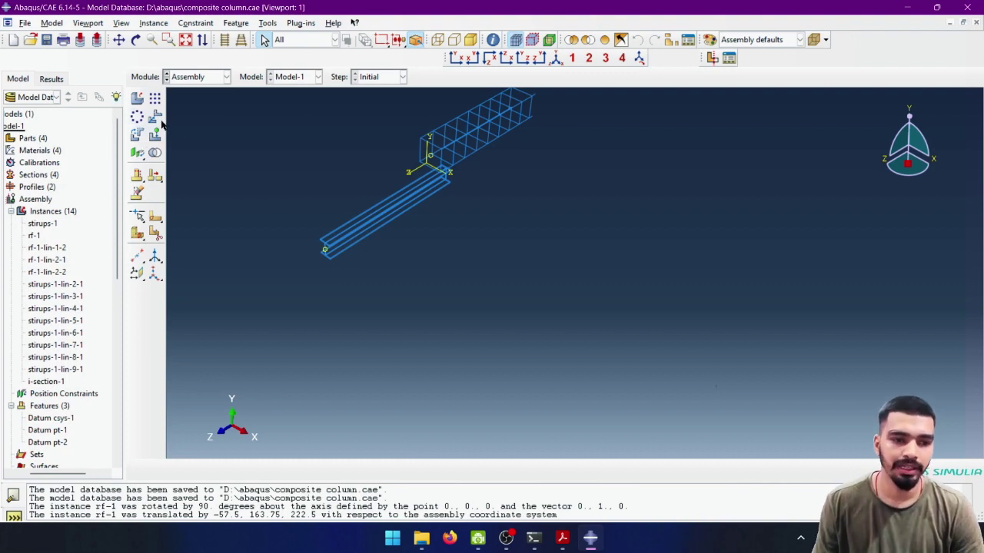
Make a first translate of i-section-1 to a picked point, viewed from the front.
{"action": "left_click", "coordinate": [155, 117]}
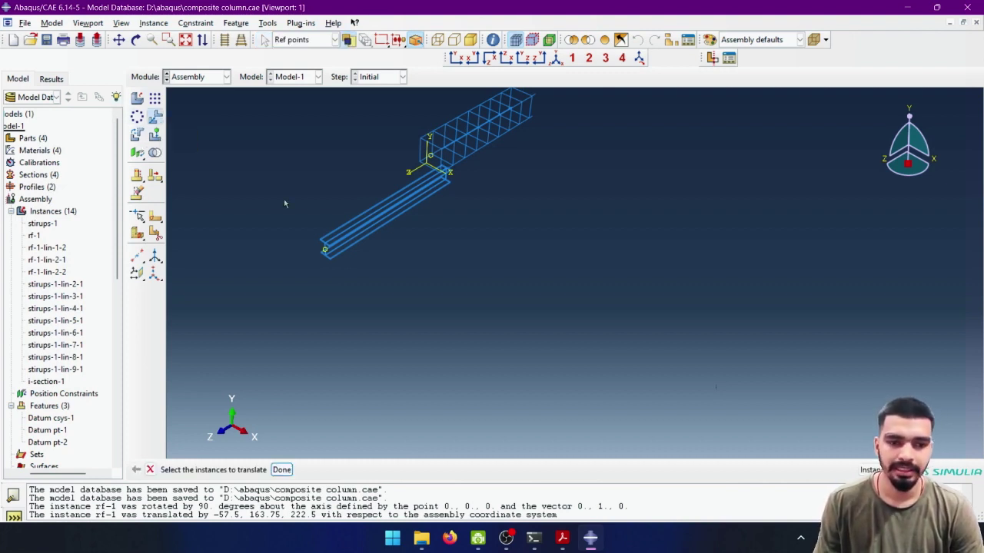
{"action": "left_click", "coordinate": [364, 244]}
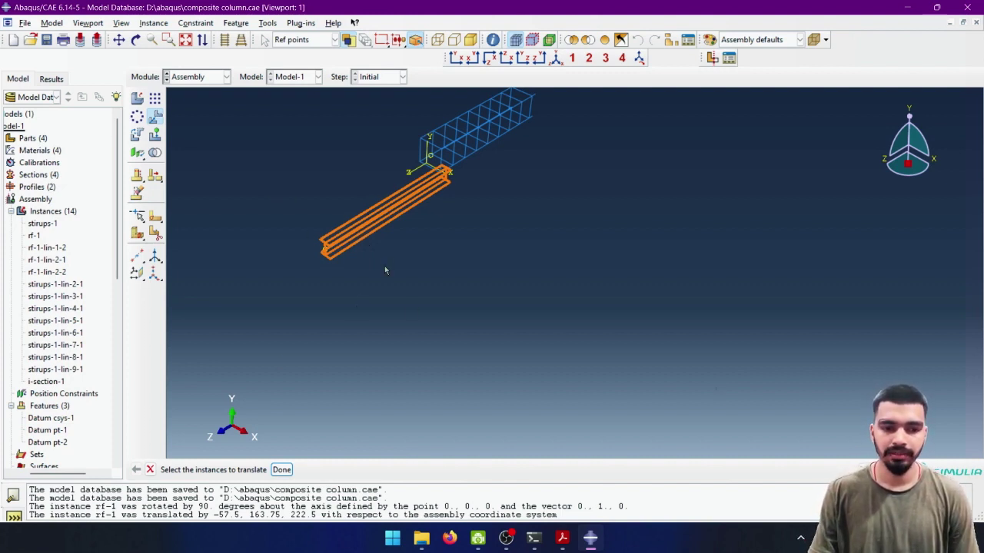
{"action": "left_click", "coordinate": [278, 471]}
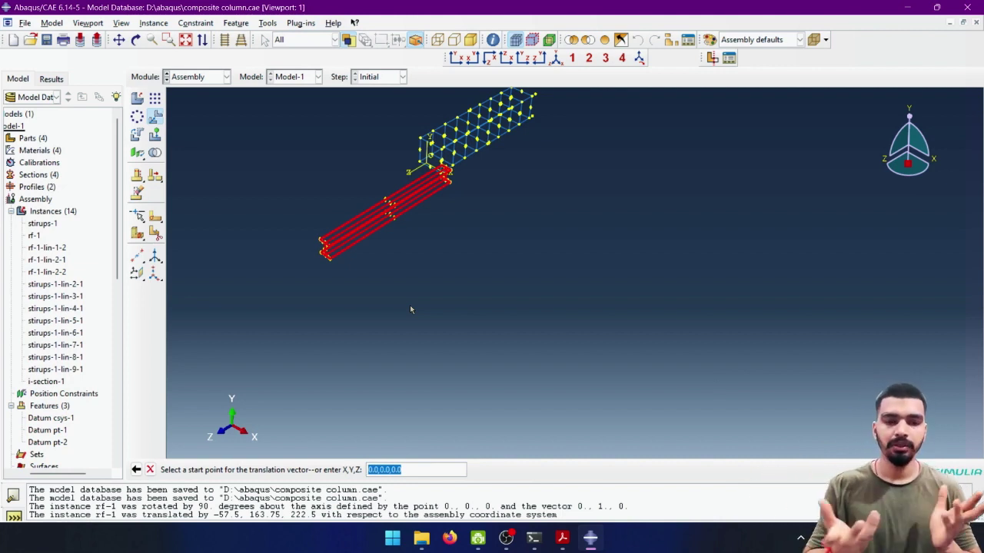
{"action": "scroll", "coordinate": [331, 344], "scroll_direction": "down", "scroll_amount": 3}
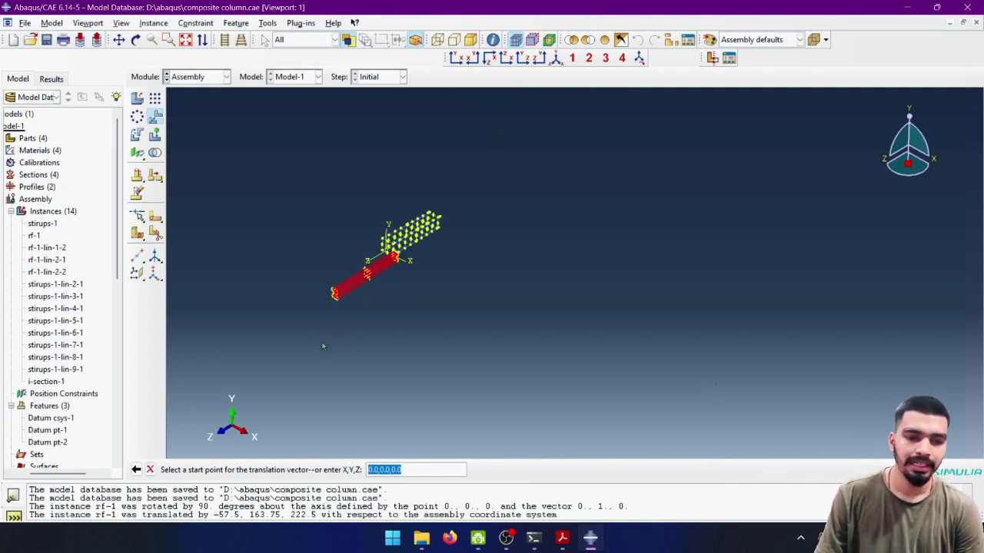
{"action": "scroll", "coordinate": [323, 346], "scroll_direction": "up", "scroll_amount": 5}
{"action": "scroll", "coordinate": [374, 193], "scroll_direction": "up", "scroll_amount": 3}
{"action": "left_click_drag", "start_coordinate": [392, 154], "coordinate": [407, 228], "text": "ctrl+alt"}
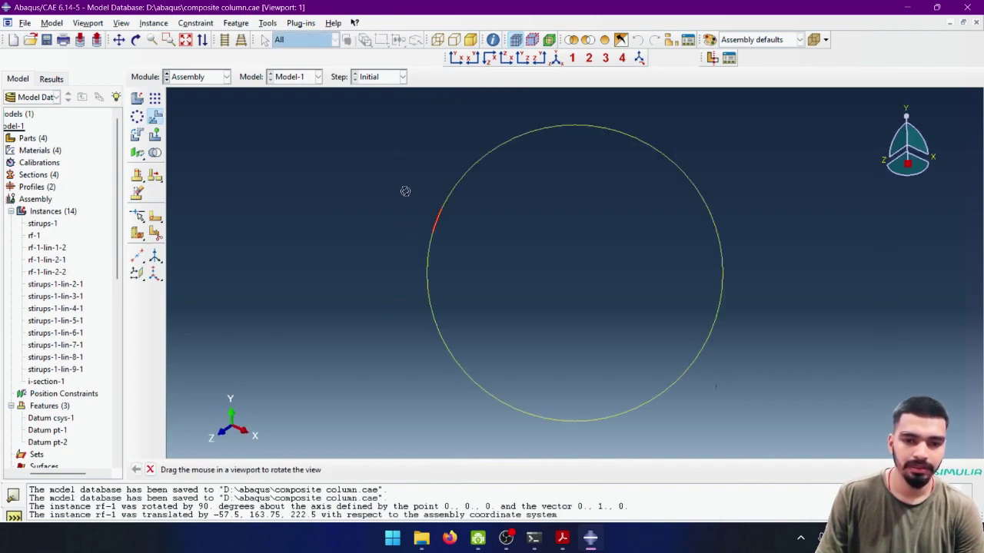
{"action": "left_click_drag", "start_coordinate": [405, 191], "coordinate": [497, 72], "text": "ctrl+alt"}
{"action": "left_click", "coordinate": [451, 60]}
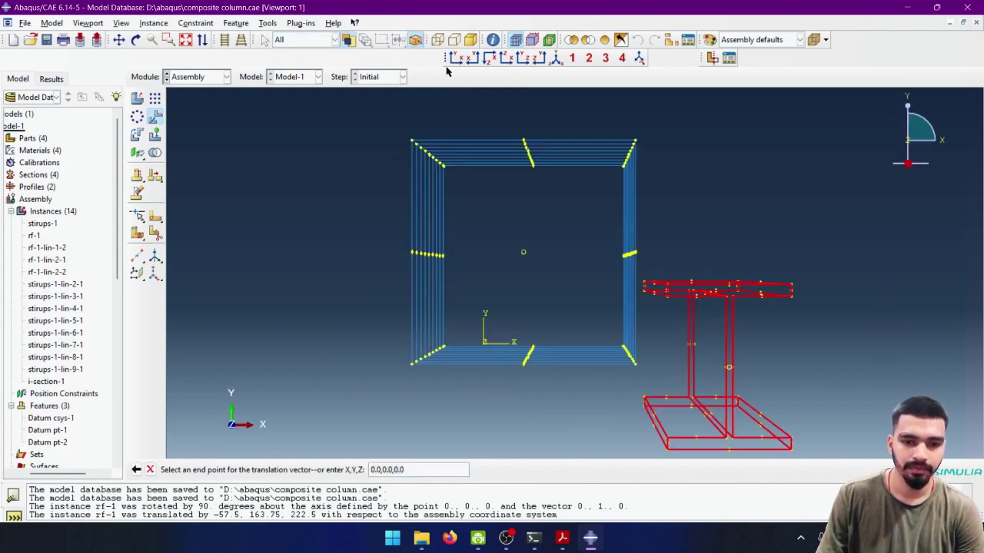
{"action": "left_click", "coordinate": [730, 369]}
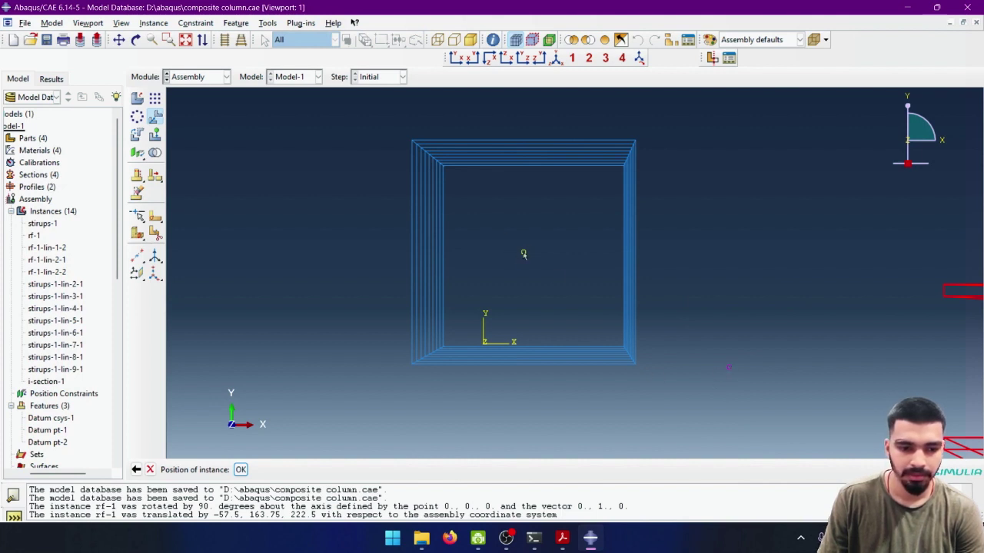
{"action": "left_click", "coordinate": [150, 470]}
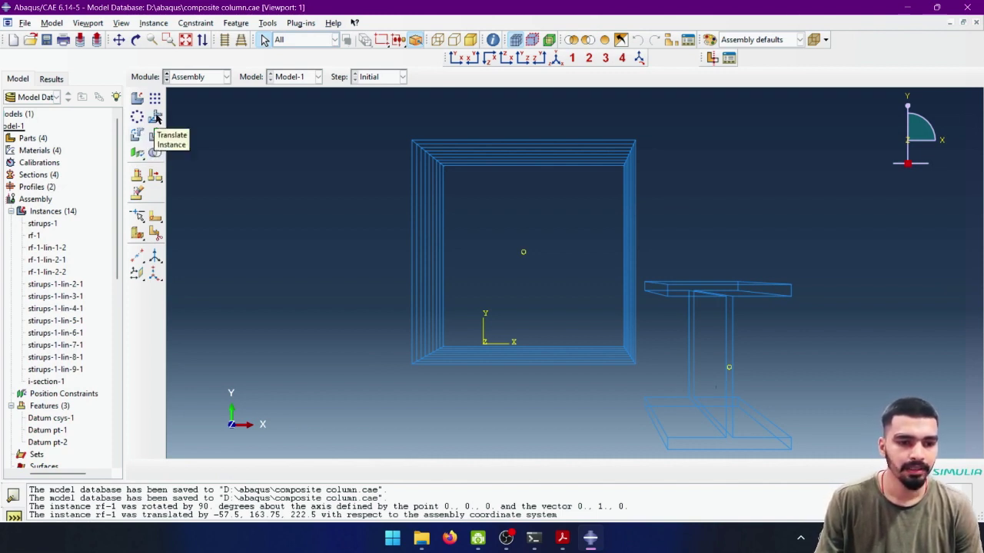
Translate i-section-1 from its reference point to the cage's datum point (-135, 73.75, -1000).
{"action": "left_click", "coordinate": [157, 117]}
{"action": "left_click", "coordinate": [689, 290]}
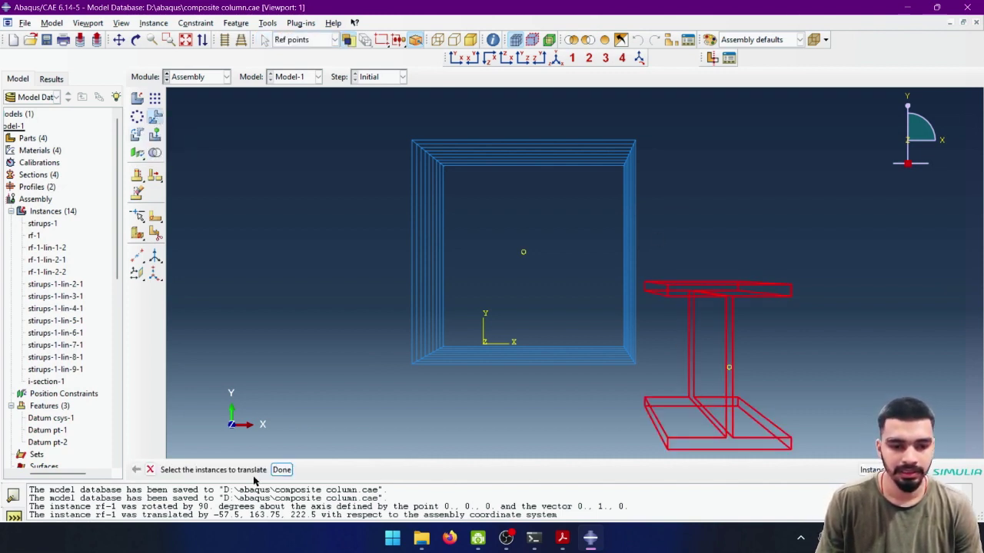
{"action": "left_click", "coordinate": [281, 470]}
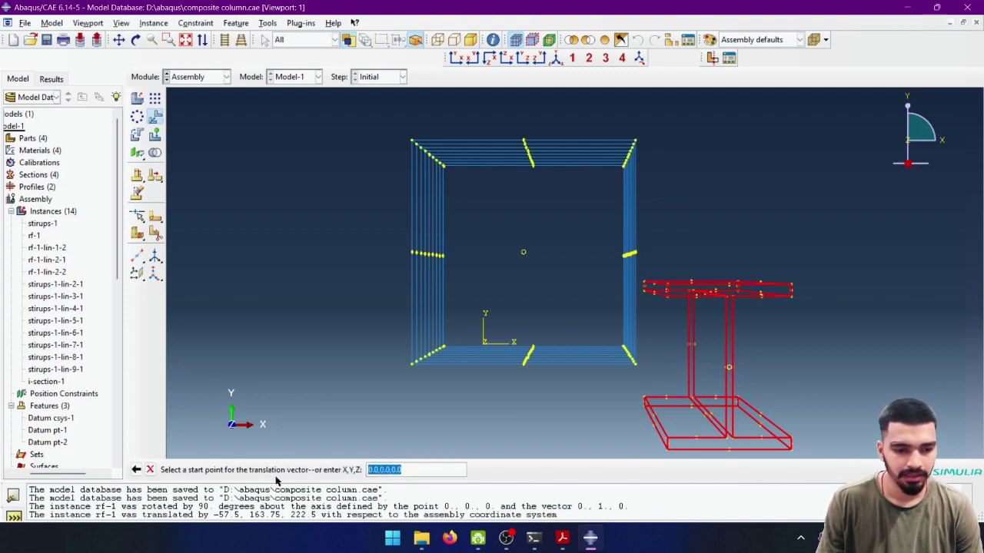
{"action": "left_click", "coordinate": [731, 370]}
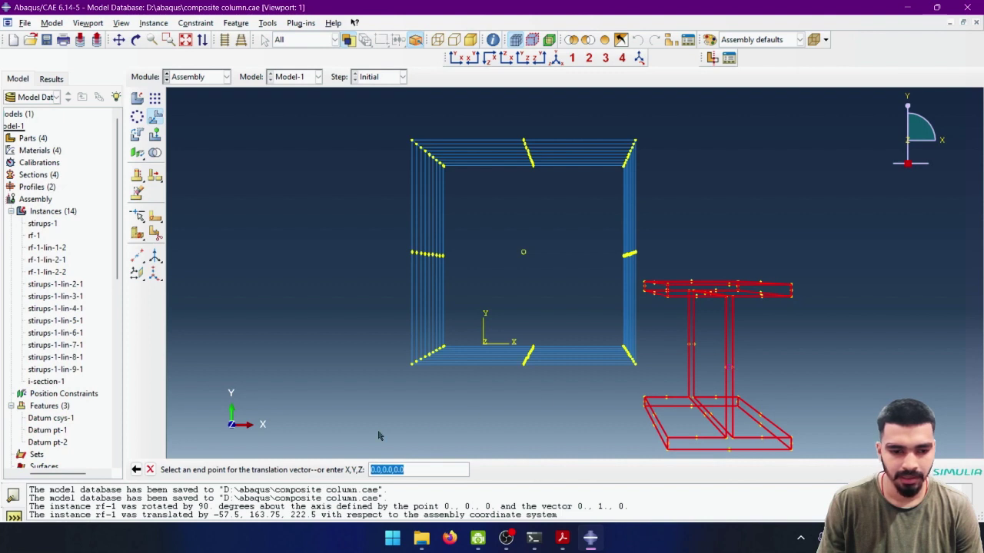
{"action": "left_click", "coordinate": [523, 253]}
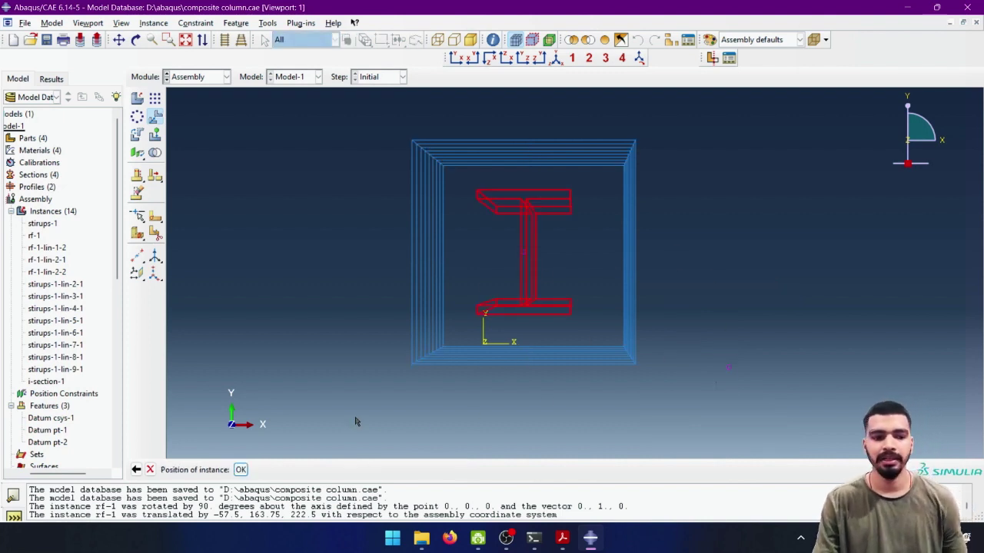
{"action": "left_click", "coordinate": [240, 471]}
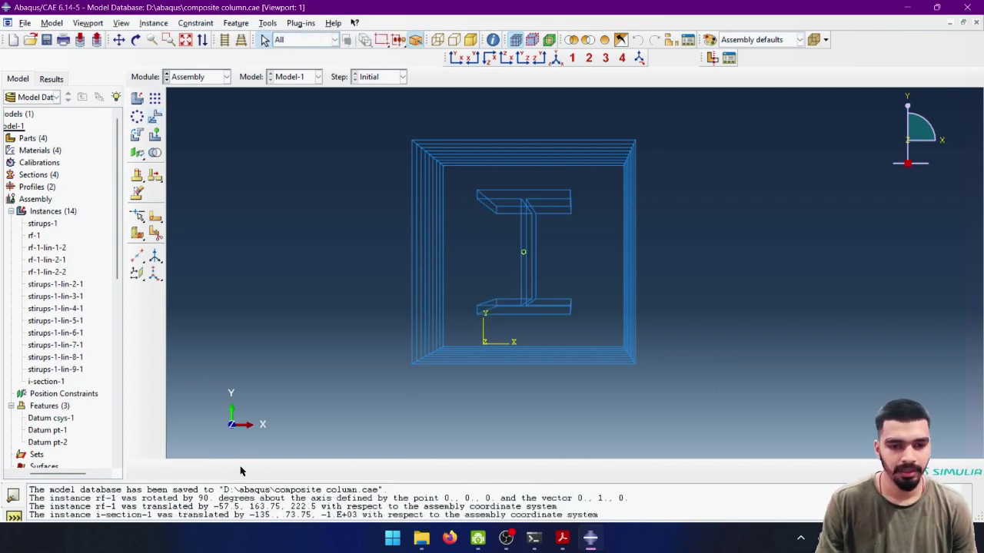
{"action": "left_click_drag", "start_coordinate": [677, 230], "coordinate": [601, 243], "text": "ctrl+alt"}
{"action": "scroll", "coordinate": [584, 257], "scroll_direction": "down", "scroll_amount": 3}
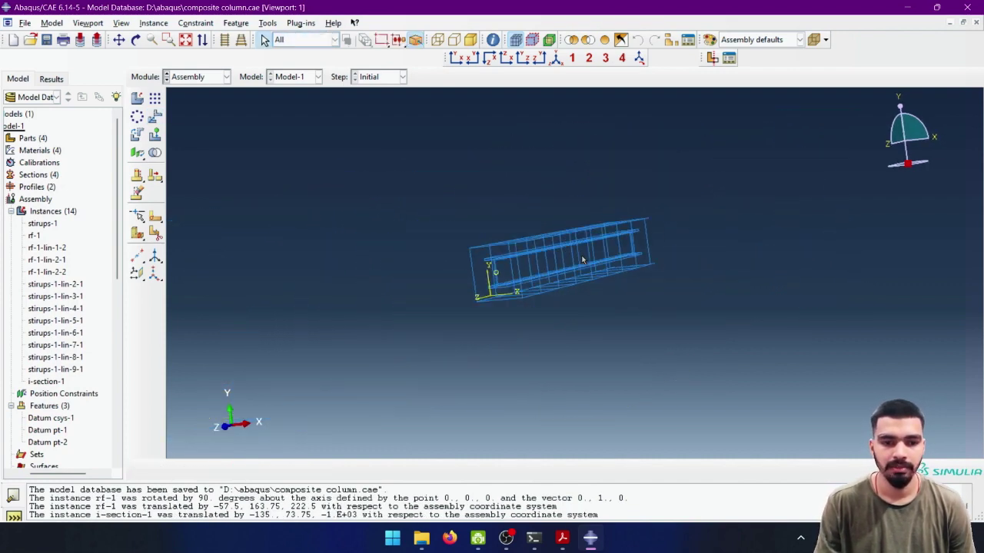
{"action": "scroll", "coordinate": [582, 259], "scroll_direction": "up", "scroll_amount": 4}
{"action": "scroll", "coordinate": [582, 260], "scroll_direction": "down", "scroll_amount": 2}
{"action": "left_click_drag", "start_coordinate": [484, 319], "coordinate": [538, 276], "text": "ctrl+alt"}
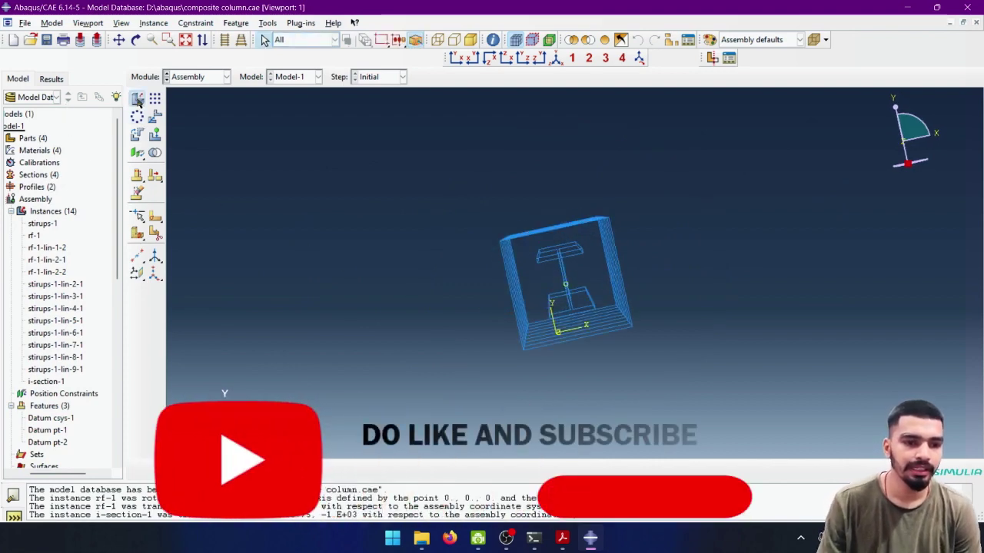
{"action": "left_click", "coordinate": [137, 98]}
Add a dependent instance con-1 of the concrete part 'con' with auto-offset enabled.
{"action": "left_click", "coordinate": [422, 193]}
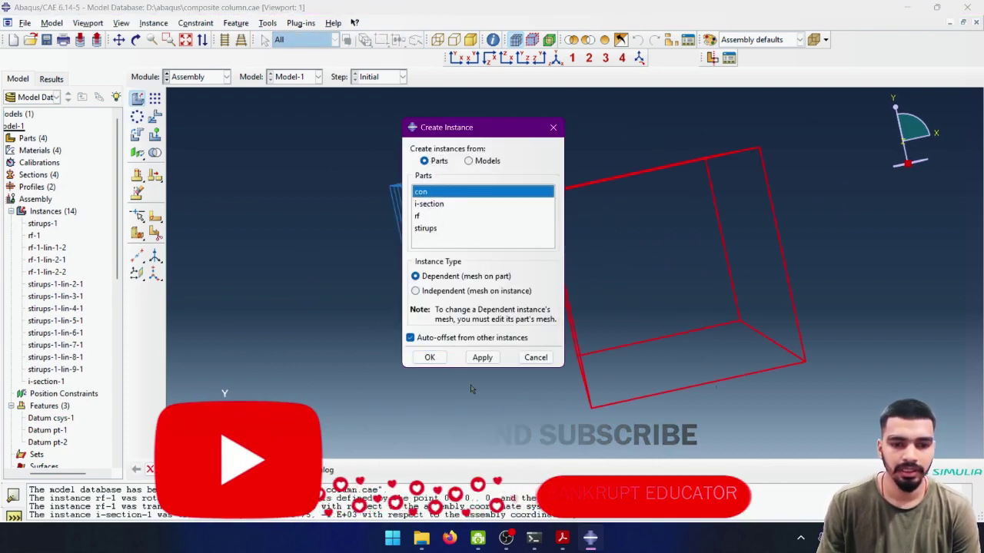
{"action": "left_click", "coordinate": [419, 340]}
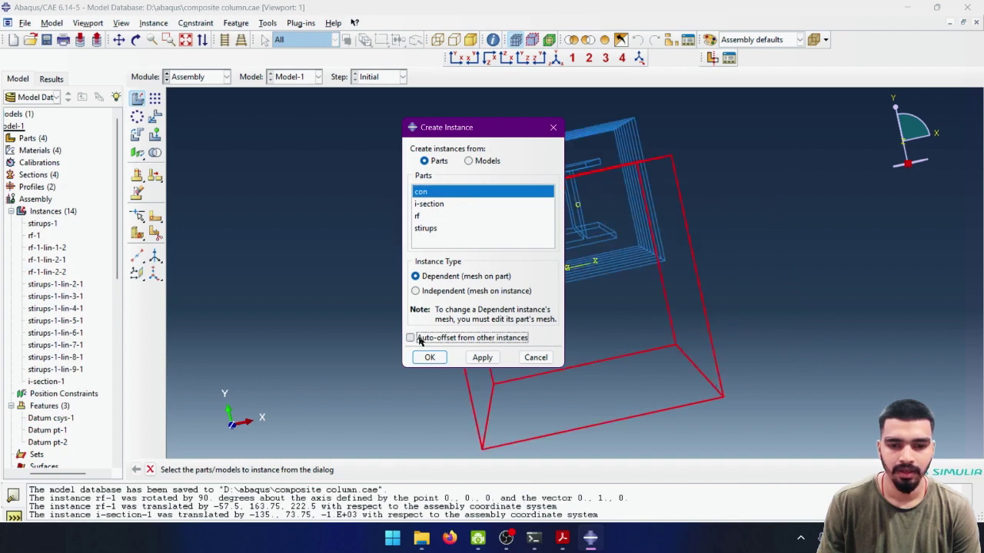
{"action": "left_click", "coordinate": [419, 340]}
{"action": "left_click", "coordinate": [419, 340]}
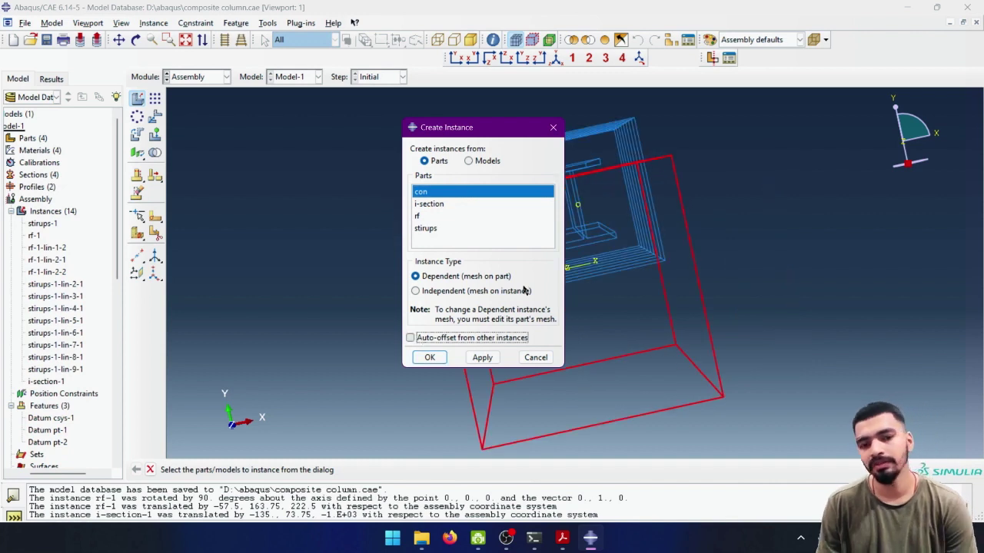
{"action": "left_click_drag", "start_coordinate": [505, 135], "coordinate": [341, 142]}
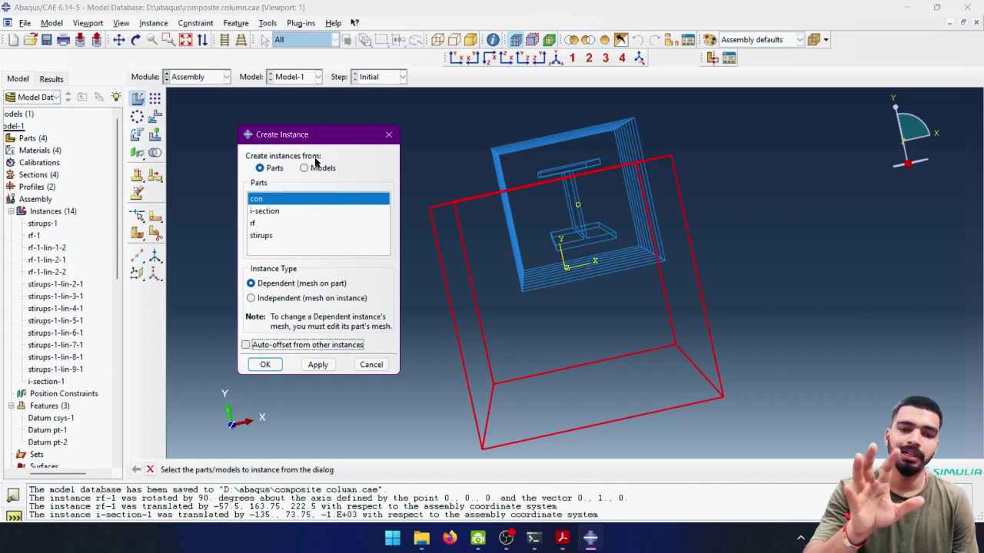
{"action": "left_click", "coordinate": [301, 351]}
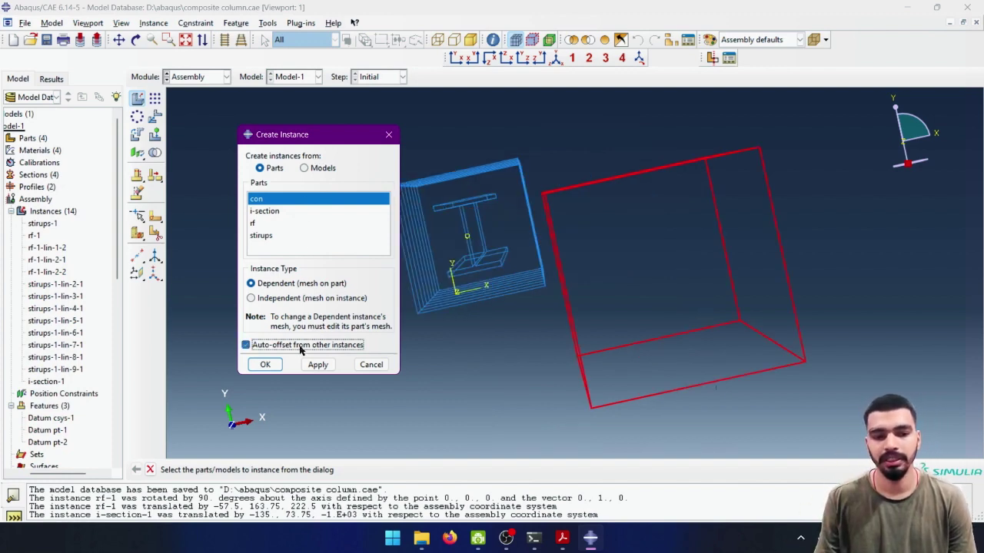
{"action": "left_click", "coordinate": [263, 366]}
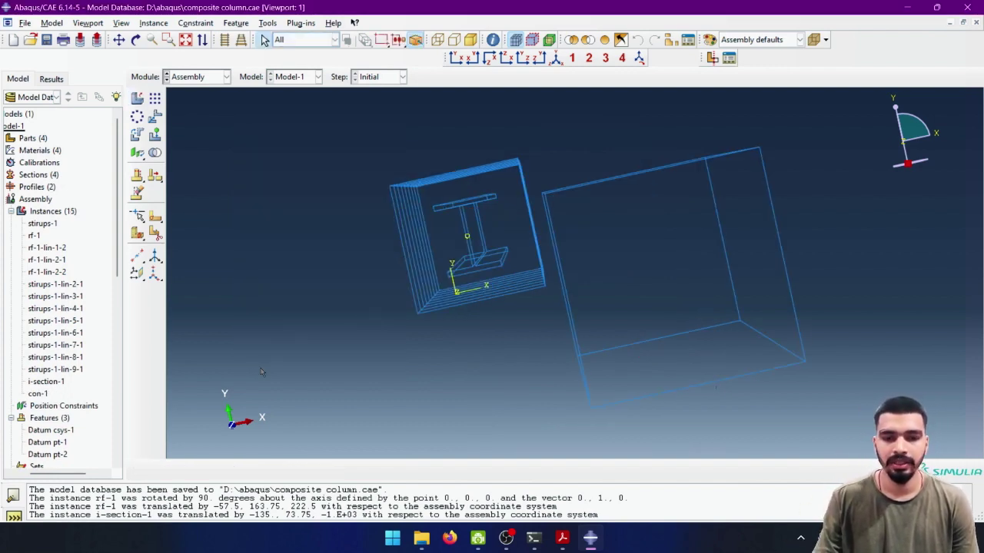
{"action": "mouse_move", "coordinate": [709, 277]}
{"action": "left_mouse_down", "text": "ctrl+alt"}
{"action": "mouse_move", "coordinate": [681, 280]}
{"action": "mouse_move", "coordinate": [366, 225]}
{"action": "left_mouse_up", "text": "ctrl+alt"}
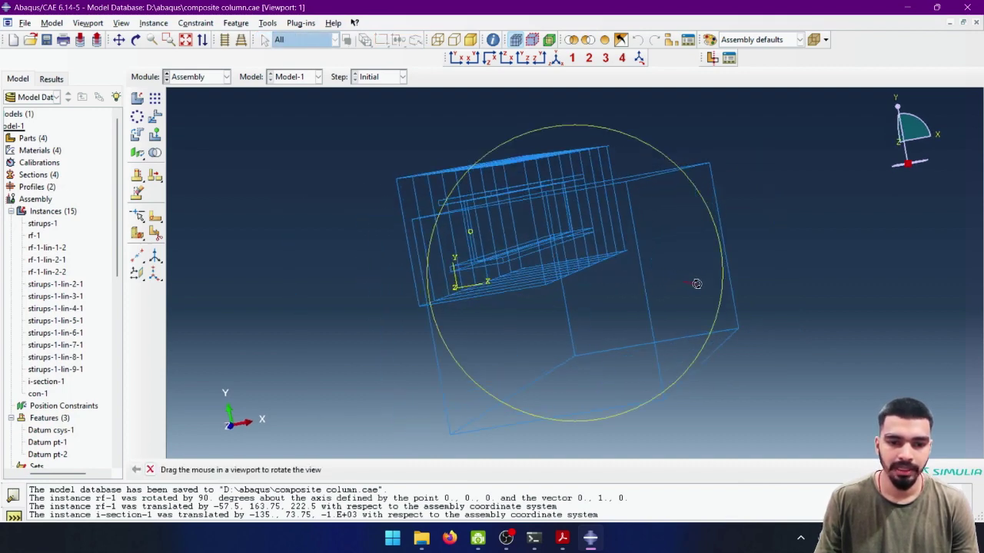
Translate con-1 by (-30.5, -73.75, 0) to sit beside the reinforcement cage.
{"action": "left_click", "coordinate": [134, 260]}
{"action": "left_click", "coordinate": [412, 221]}
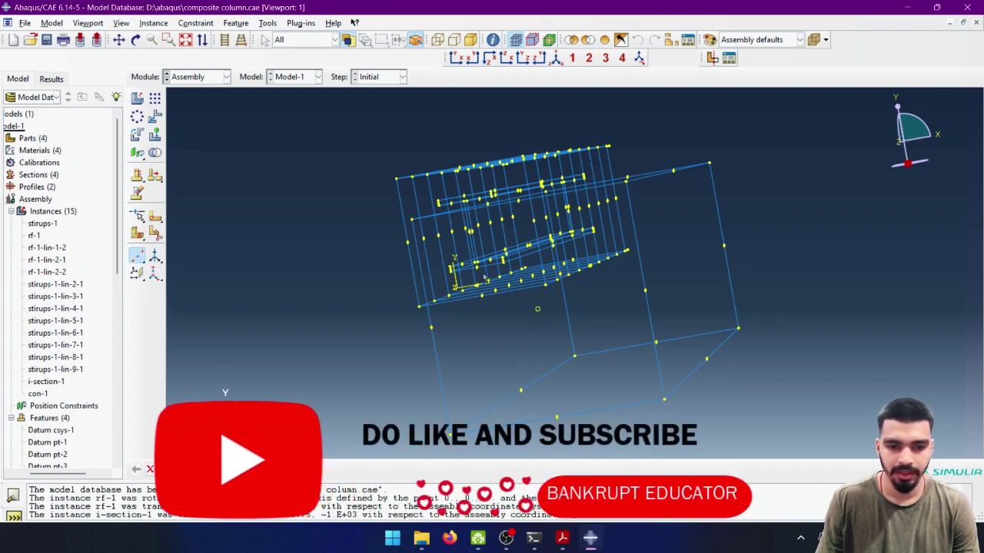
{"action": "left_click", "coordinate": [155, 115]}
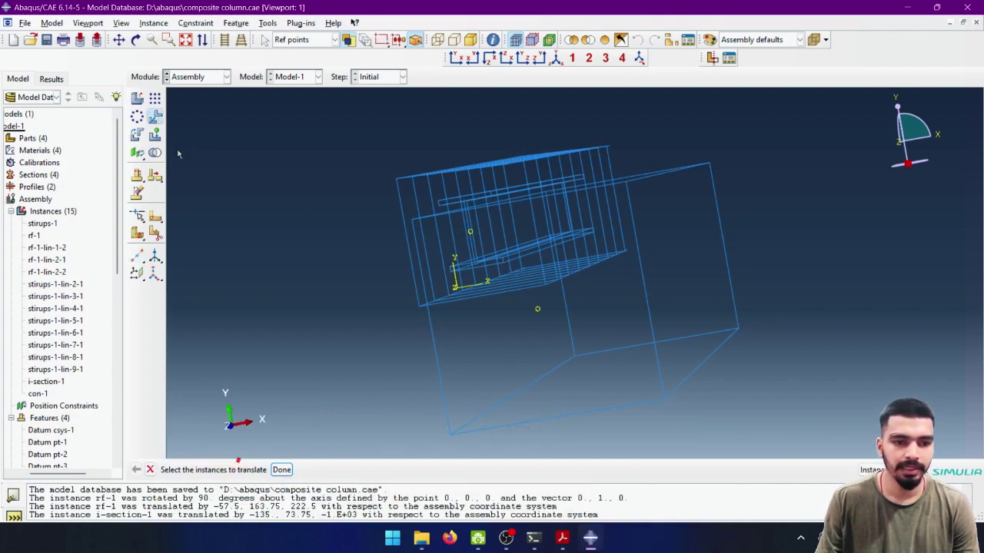
{"action": "left_click", "coordinate": [538, 321]}
{"action": "left_click", "coordinate": [282, 469]}
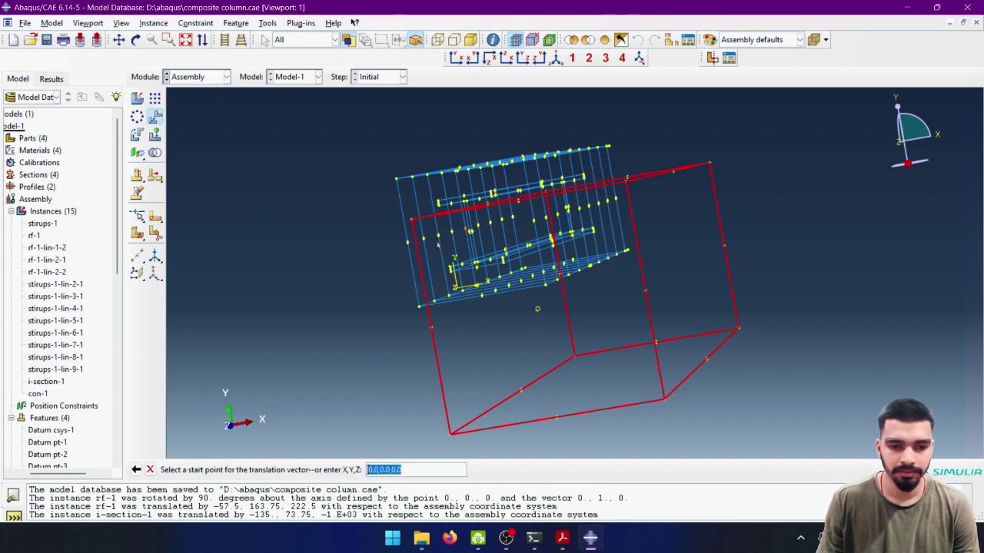
{"action": "left_click_drag", "start_coordinate": [438, 244], "coordinate": [531, 251], "text": "ctrl+alt"}
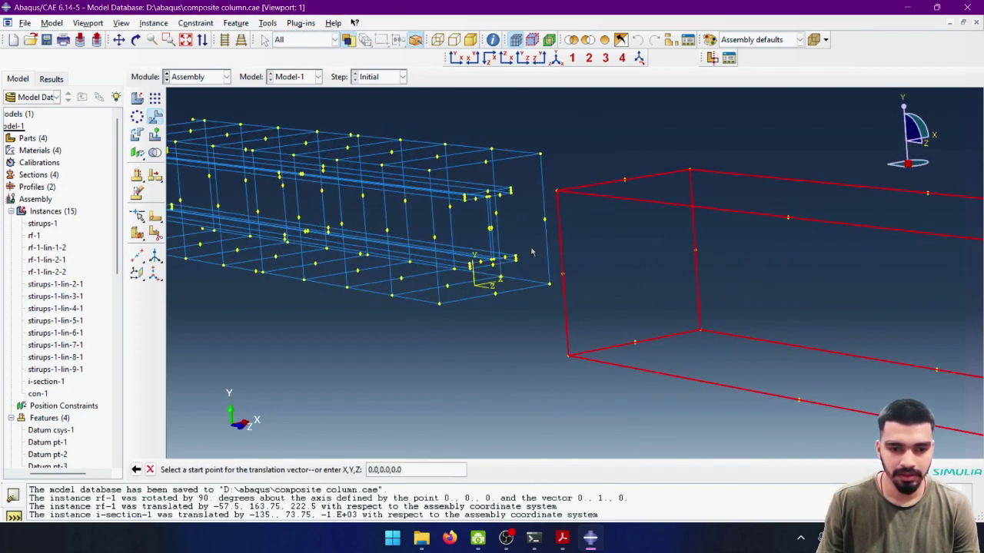
{"action": "left_click", "coordinate": [489, 228]}
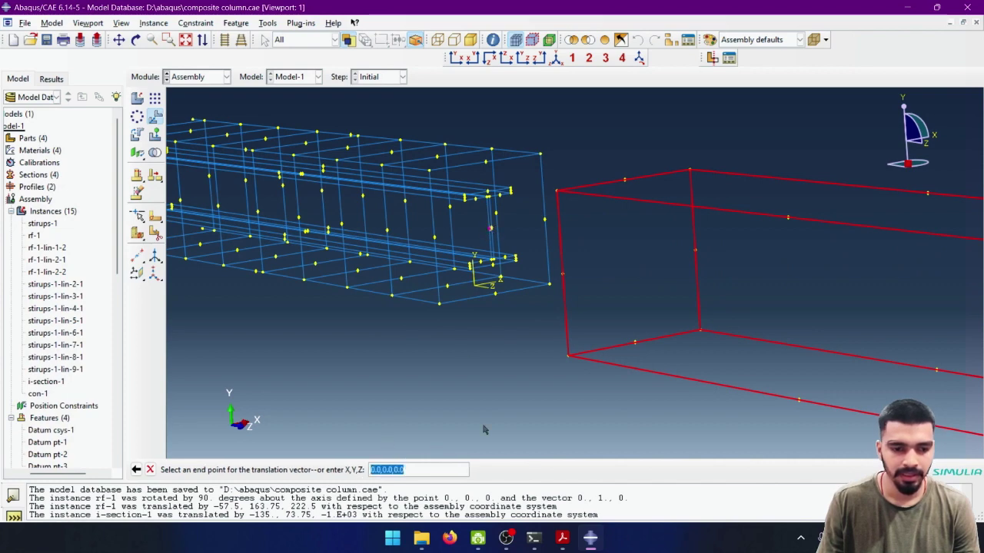
{"action": "left_click", "coordinate": [698, 332]}
{"action": "middle_click", "coordinate": [622, 316]}
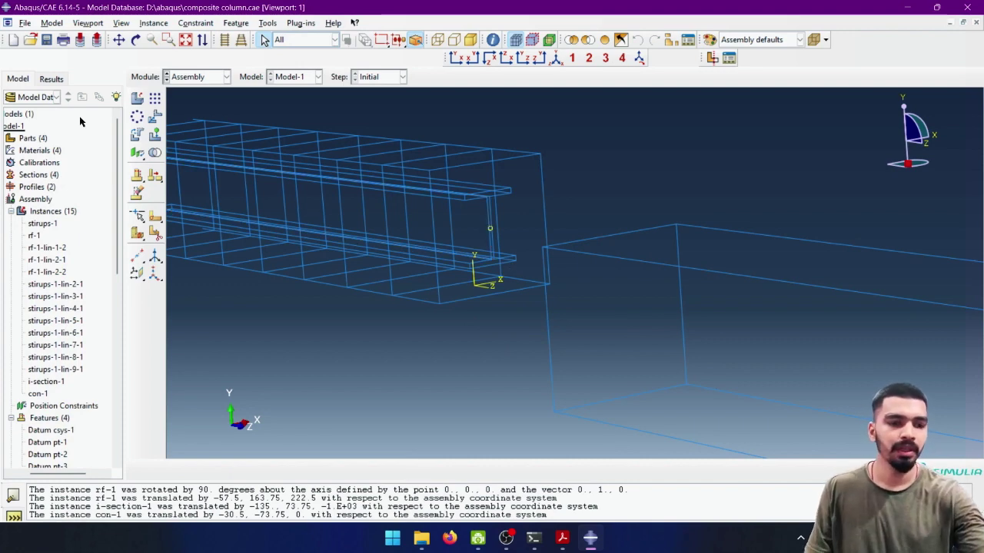
Translate con-1 from its corner vertex to the cage corner, shifting it by (-197.5, 152.5, -1000).
{"action": "left_click", "coordinate": [155, 116]}
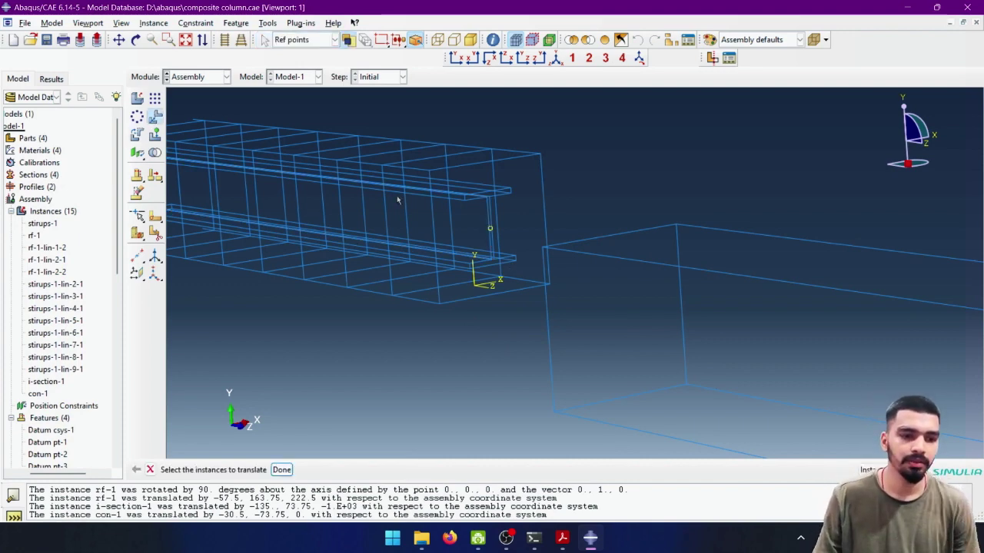
{"action": "left_click", "coordinate": [742, 268]}
{"action": "left_click", "coordinate": [281, 469]}
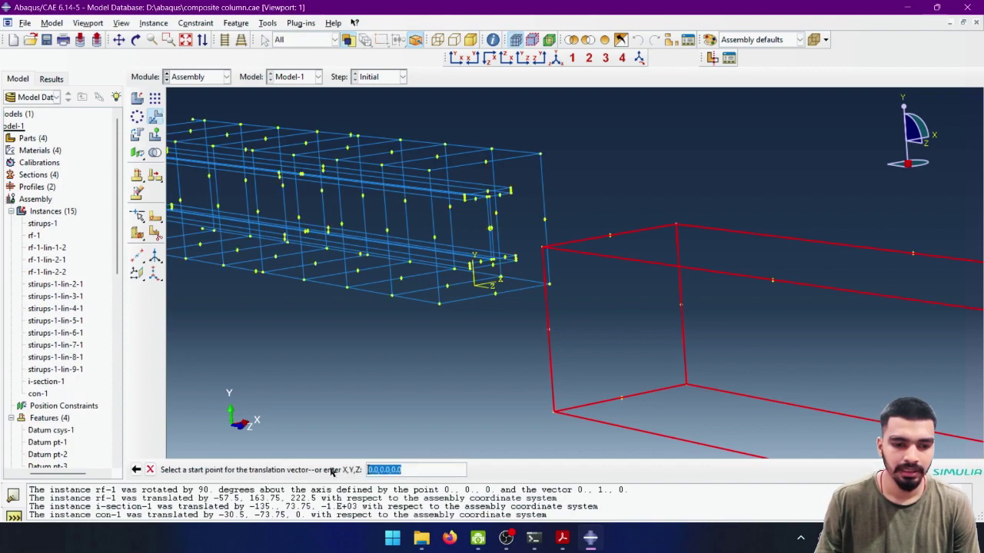
{"action": "left_click_drag", "start_coordinate": [805, 369], "coordinate": [682, 273], "text": "ctrl+alt"}
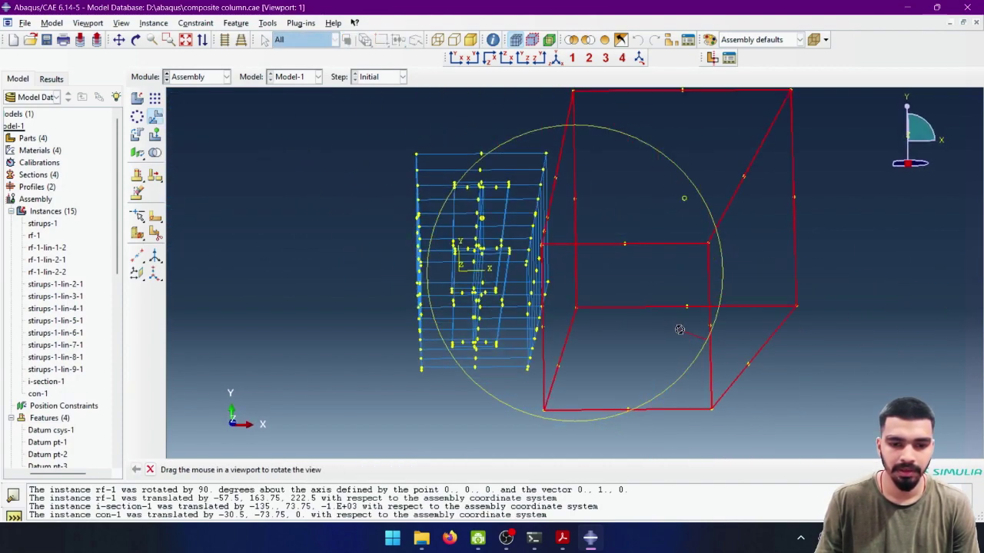
{"action": "left_click", "coordinate": [684, 200]}
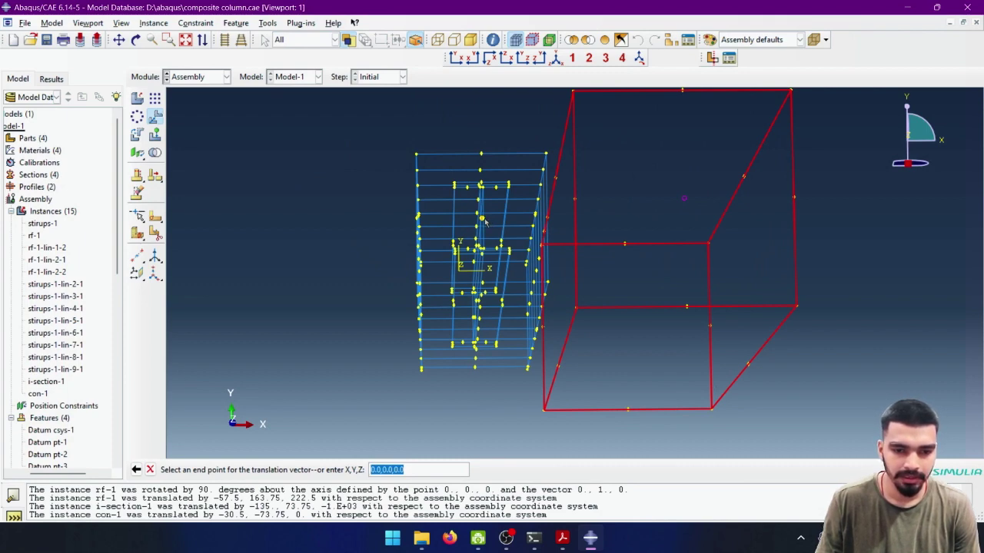
{"action": "scroll", "coordinate": [484, 221], "scroll_direction": "up", "scroll_amount": 2}
{"action": "scroll", "coordinate": [492, 223], "scroll_direction": "down", "scroll_amount": 8}
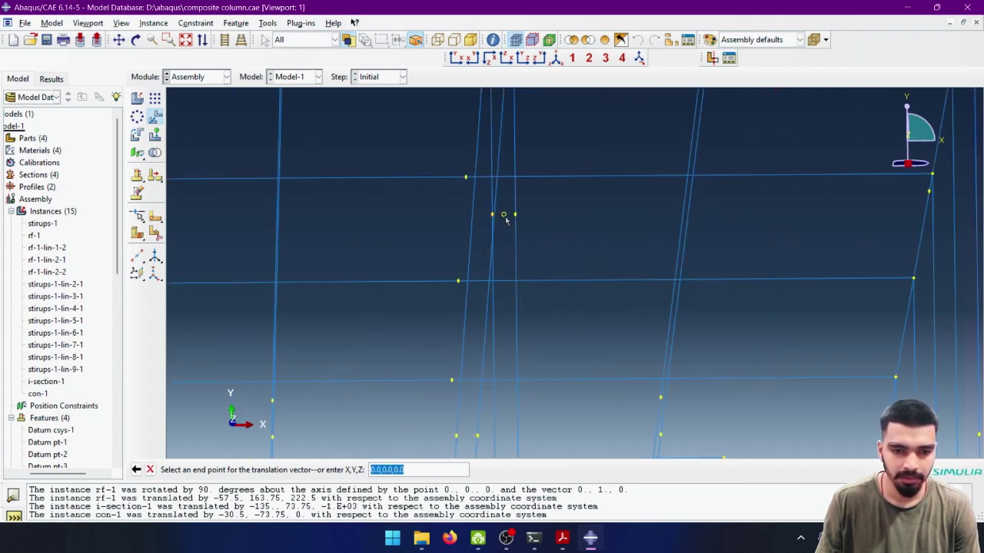
{"action": "left_click", "coordinate": [503, 216]}
{"action": "scroll", "coordinate": [504, 218], "scroll_direction": "up", "scroll_amount": 8}
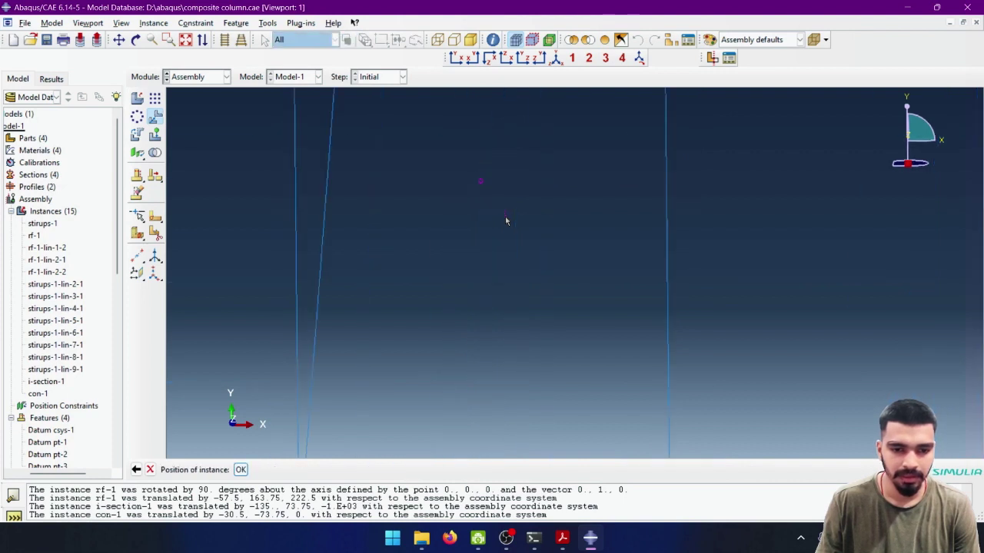
{"action": "scroll", "coordinate": [509, 221], "scroll_direction": "down", "scroll_amount": 4}
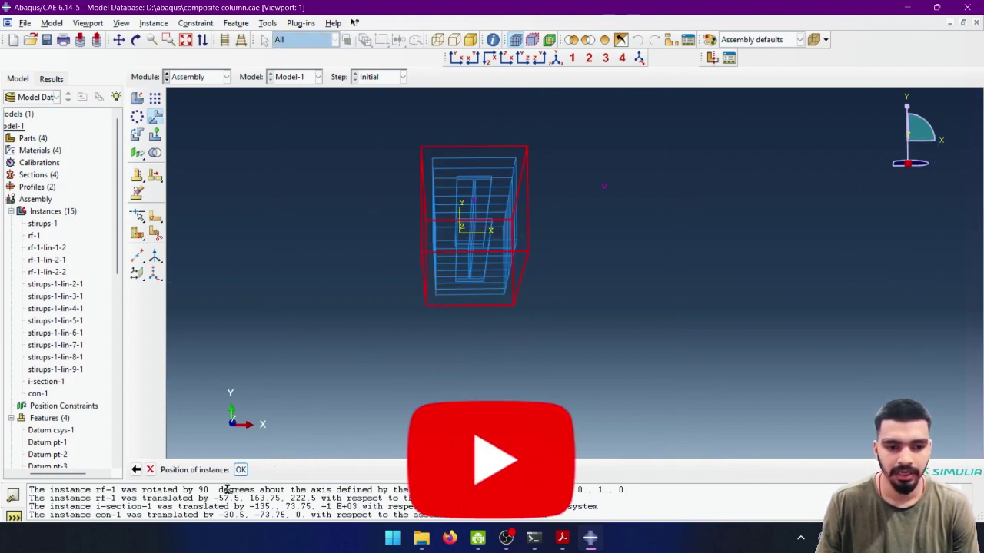
{"action": "mouse_move", "coordinate": [431, 286]}
{"action": "left_mouse_down", "text": "ctrl+alt"}
{"action": "mouse_move", "coordinate": [518, 323]}
{"action": "mouse_move", "coordinate": [593, 334]}
{"action": "mouse_move", "coordinate": [650, 251]}
{"action": "mouse_move", "coordinate": [709, 213]}
{"action": "mouse_move", "coordinate": [617, 263]}
{"action": "mouse_move", "coordinate": [692, 299]}
{"action": "mouse_move", "coordinate": [527, 310]}
{"action": "mouse_move", "coordinate": [575, 362]}
{"action": "mouse_move", "coordinate": [746, 359]}
{"action": "mouse_move", "coordinate": [522, 233]}
{"action": "mouse_move", "coordinate": [468, 244]}
{"action": "left_mouse_up", "text": "ctrl+alt"}
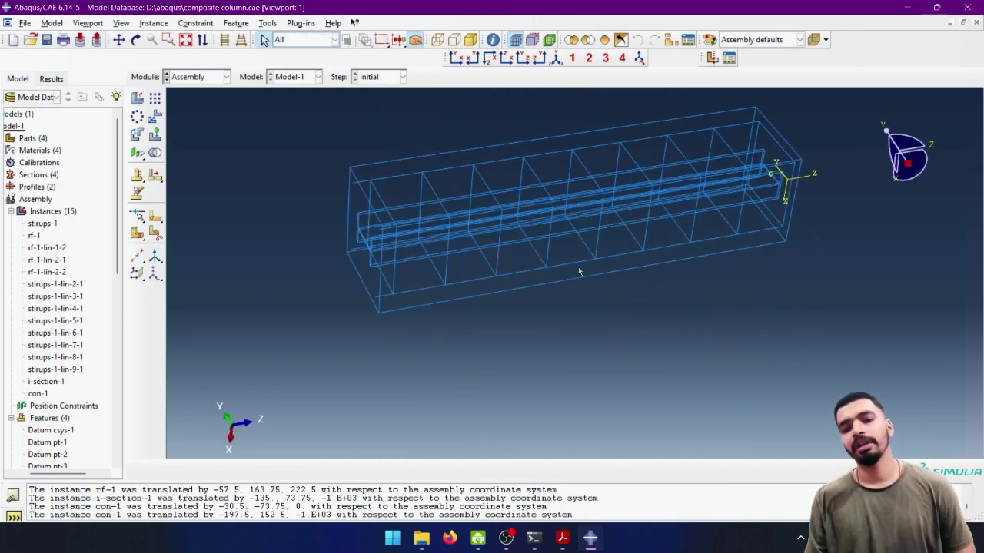
Switch between shaded and wireframe display and orbit to check the I-section inside the concrete.
{"action": "mouse_move", "coordinate": [577, 272]}
{"action": "left_mouse_down", "text": "ctrl+alt"}
{"action": "mouse_move", "coordinate": [560, 301]}
{"action": "mouse_move", "coordinate": [573, 347]}
{"action": "left_mouse_up", "text": "ctrl+alt"}
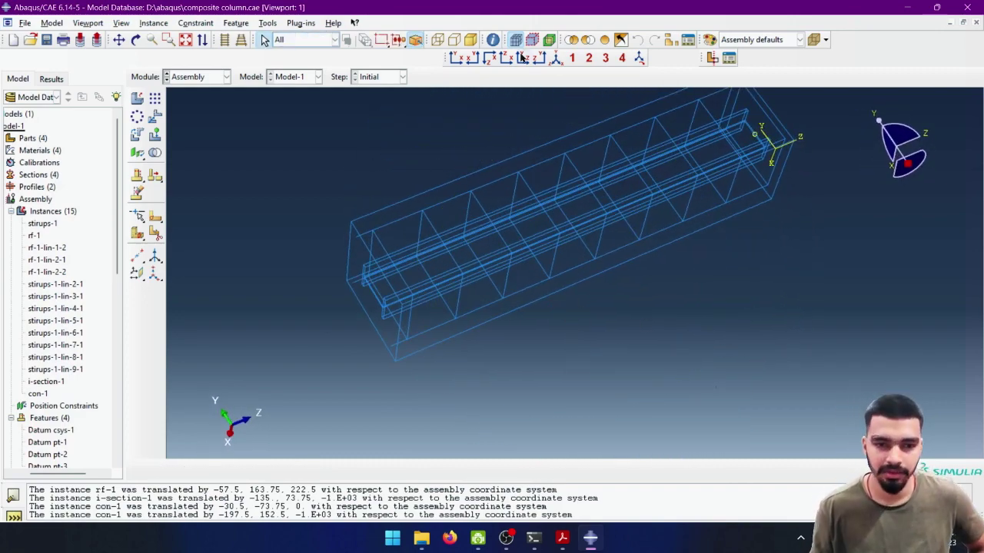
{"action": "left_click", "coordinate": [469, 40]}
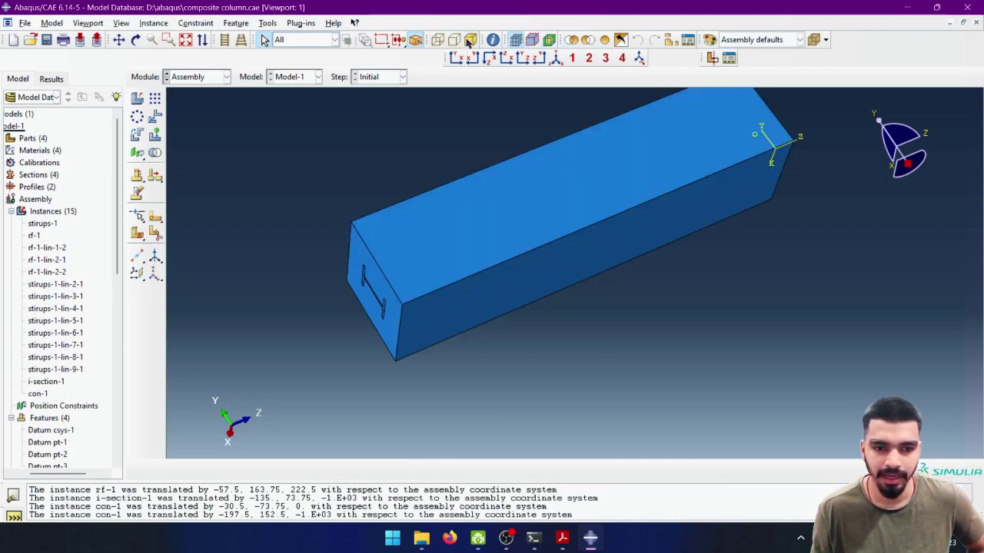
{"action": "mouse_move", "coordinate": [487, 277]}
{"action": "left_mouse_down", "text": "ctrl+alt"}
{"action": "mouse_move", "coordinate": [523, 355]}
{"action": "mouse_move", "coordinate": [480, 149]}
{"action": "left_mouse_up", "text": "ctrl+alt"}
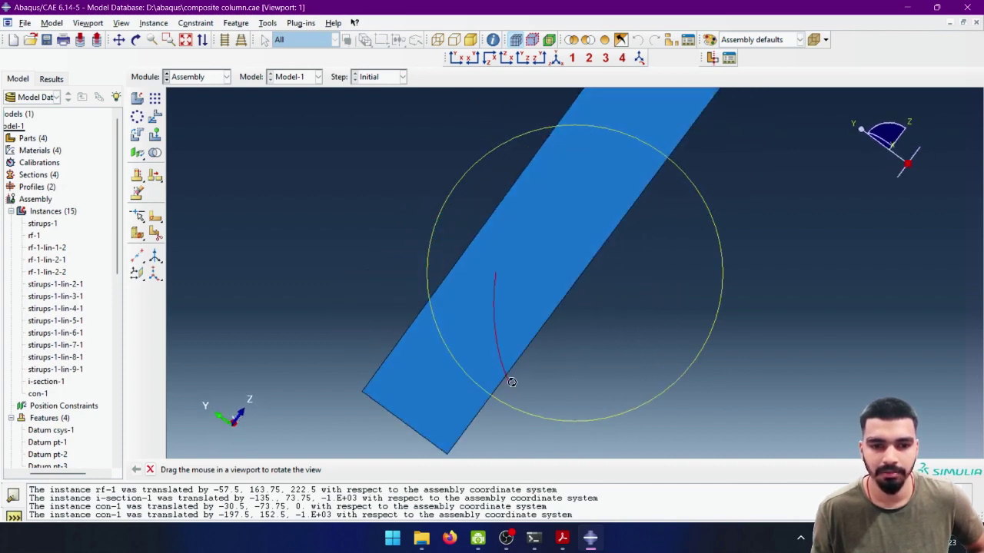
{"action": "left_click", "coordinate": [438, 40]}
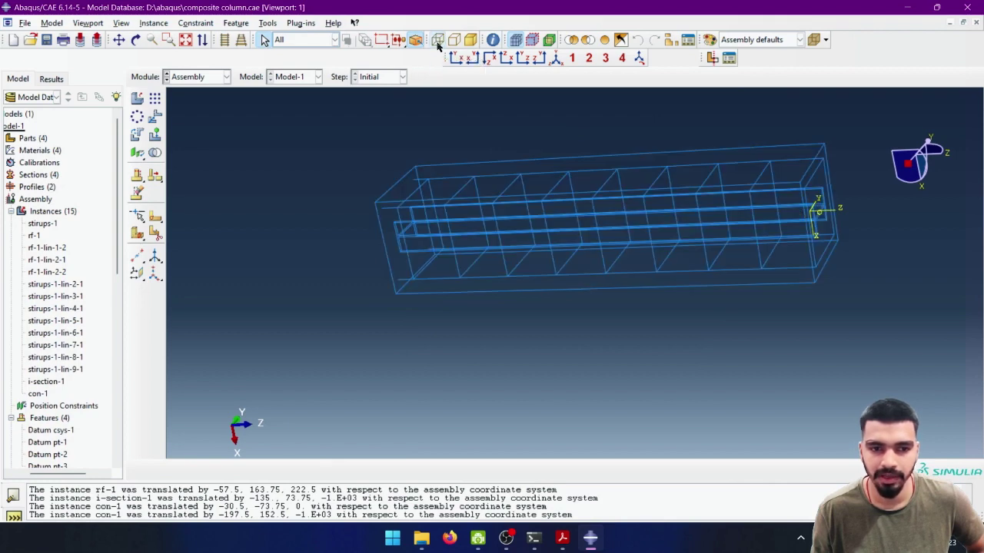
{"action": "left_click", "coordinate": [513, 220]}
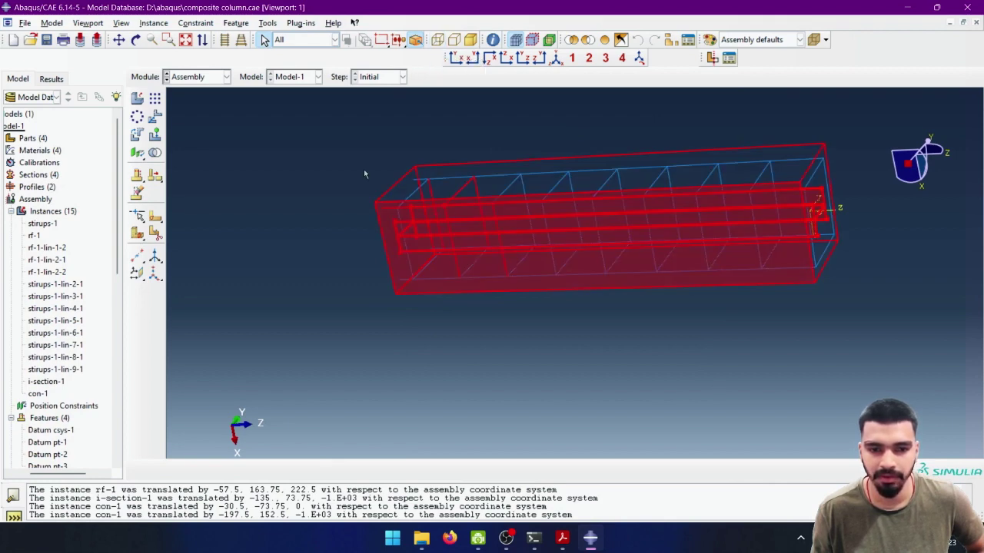
{"action": "left_click_drag", "start_coordinate": [514, 219], "coordinate": [503, 200], "text": "ctrl+alt"}
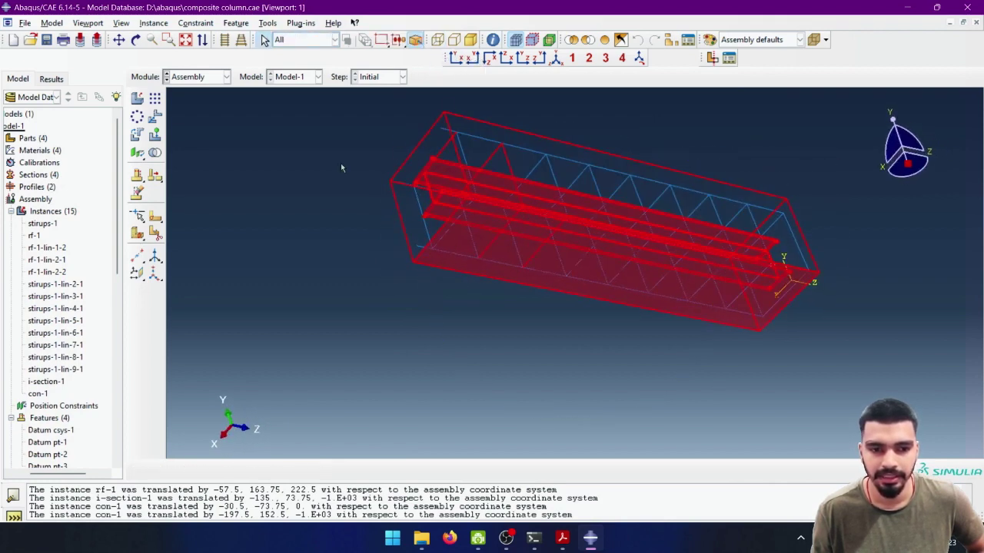
{"action": "left_click", "coordinate": [377, 202]}
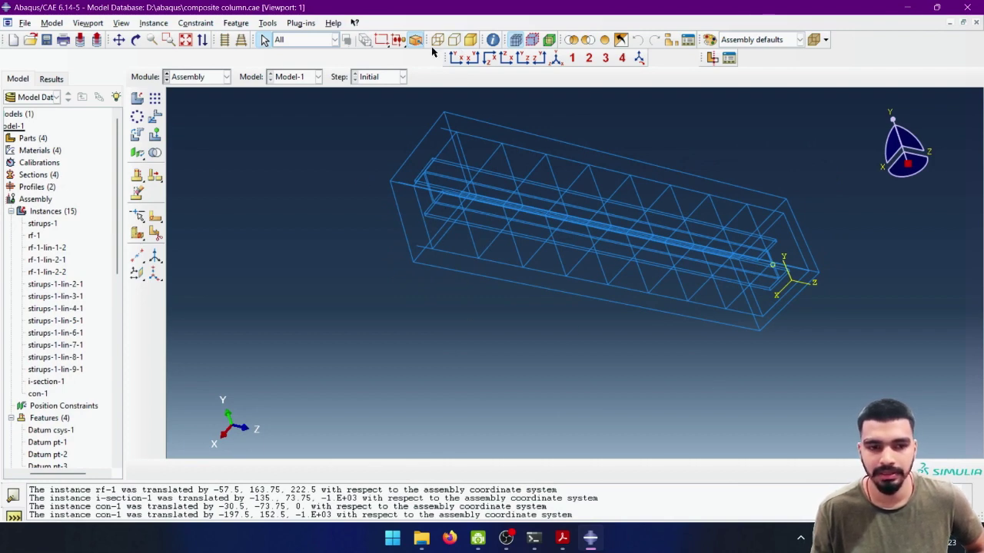
{"action": "left_click", "coordinate": [470, 40]}
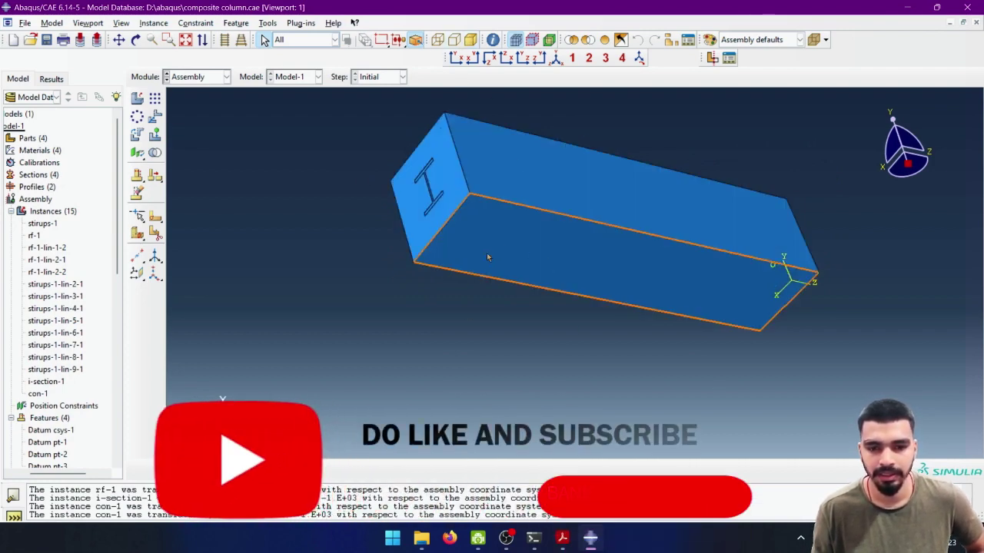
{"action": "mouse_move", "coordinate": [487, 256]}
{"action": "left_mouse_down", "text": "ctrl+alt"}
{"action": "mouse_move", "coordinate": [603, 321]}
{"action": "mouse_move", "coordinate": [514, 297]}
{"action": "mouse_move", "coordinate": [721, 289]}
{"action": "mouse_move", "coordinate": [807, 307]}
{"action": "left_mouse_up", "text": "ctrl+alt"}
Save the model to D:\abaqus\composite column.cae, inspecting the column end face between saves.
{"action": "key", "text": "Escape"}
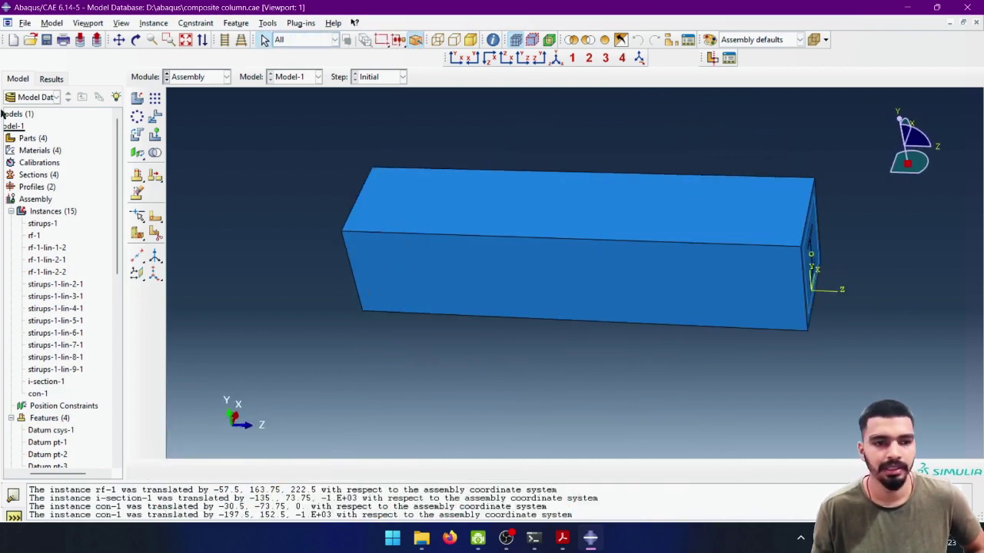
{"action": "left_click", "coordinate": [47, 41]}
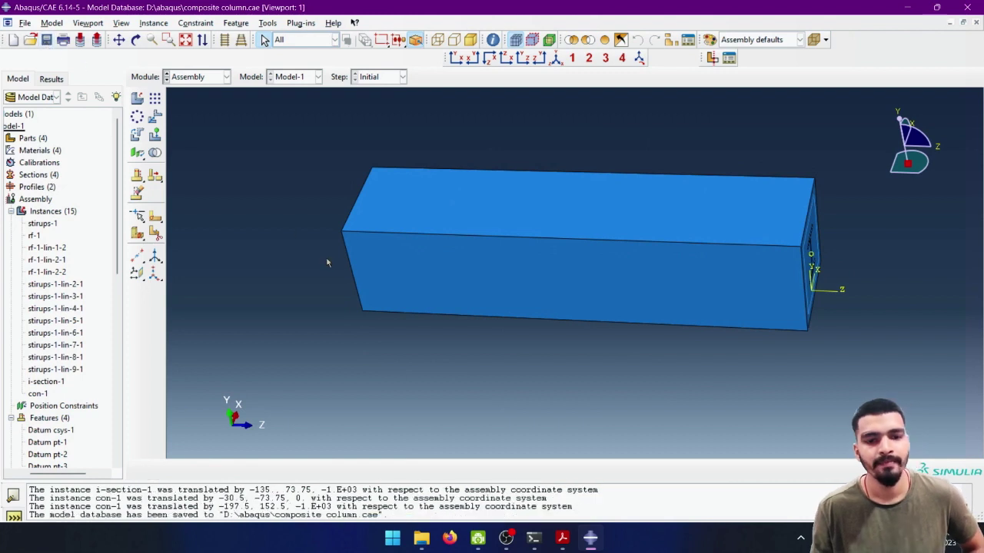
{"action": "mouse_move", "coordinate": [325, 259]}
{"action": "left_mouse_down", "text": "ctrl+alt"}
{"action": "mouse_move", "coordinate": [445, 274]}
{"action": "mouse_move", "coordinate": [214, 134]}
{"action": "left_mouse_up", "text": "ctrl+alt"}
{"action": "left_click", "coordinate": [194, 76]}
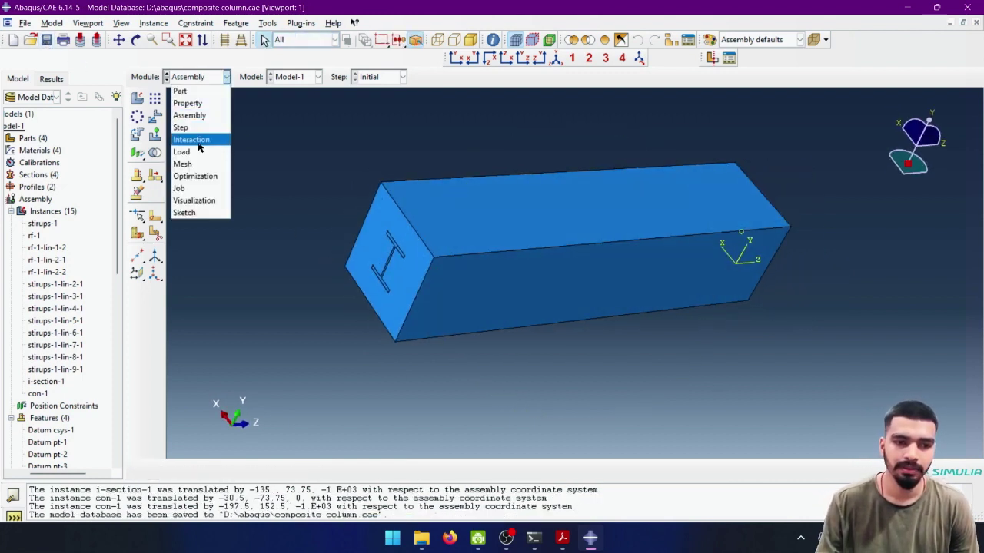
{"action": "left_click", "coordinate": [317, 147]}
{"action": "left_click_drag", "start_coordinate": [317, 147], "coordinate": [467, 239], "text": "ctrl+alt"}
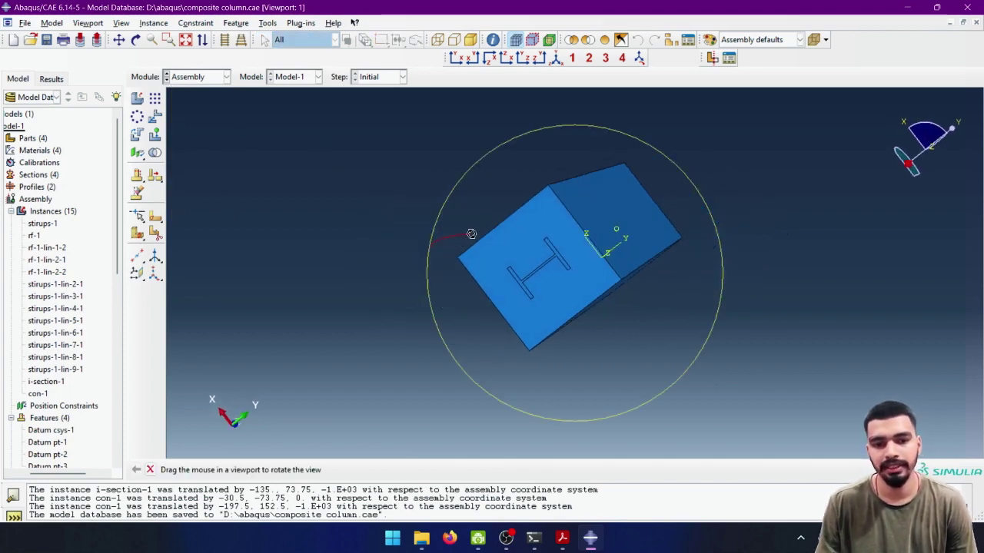
{"action": "left_click_drag", "start_coordinate": [558, 267], "coordinate": [561, 323], "text": "ctrl+alt"}
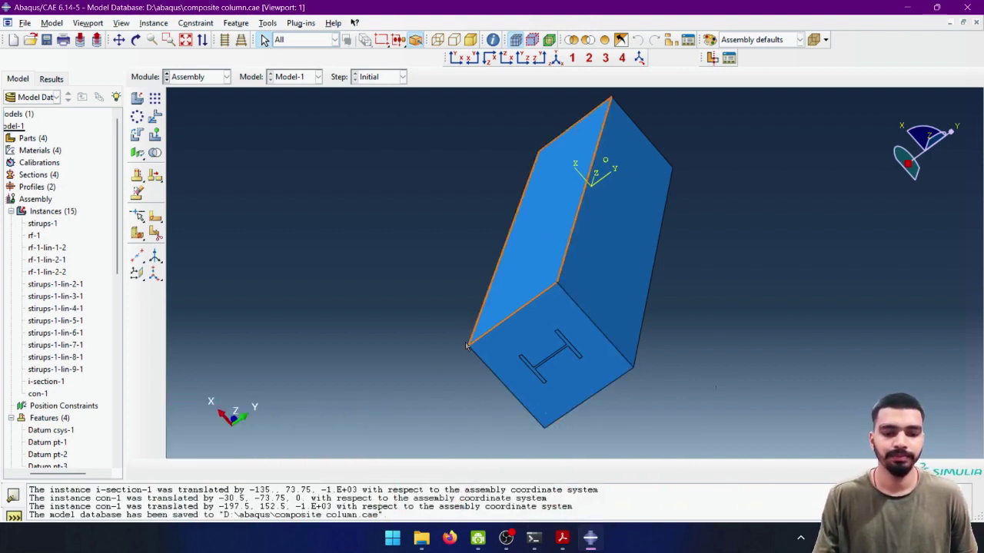
{"action": "left_click", "coordinate": [48, 40]}
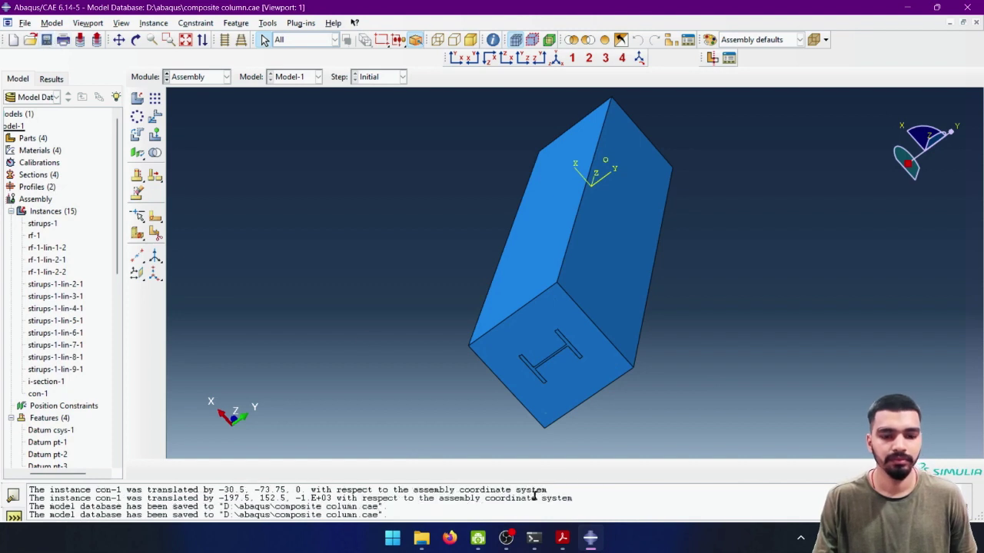